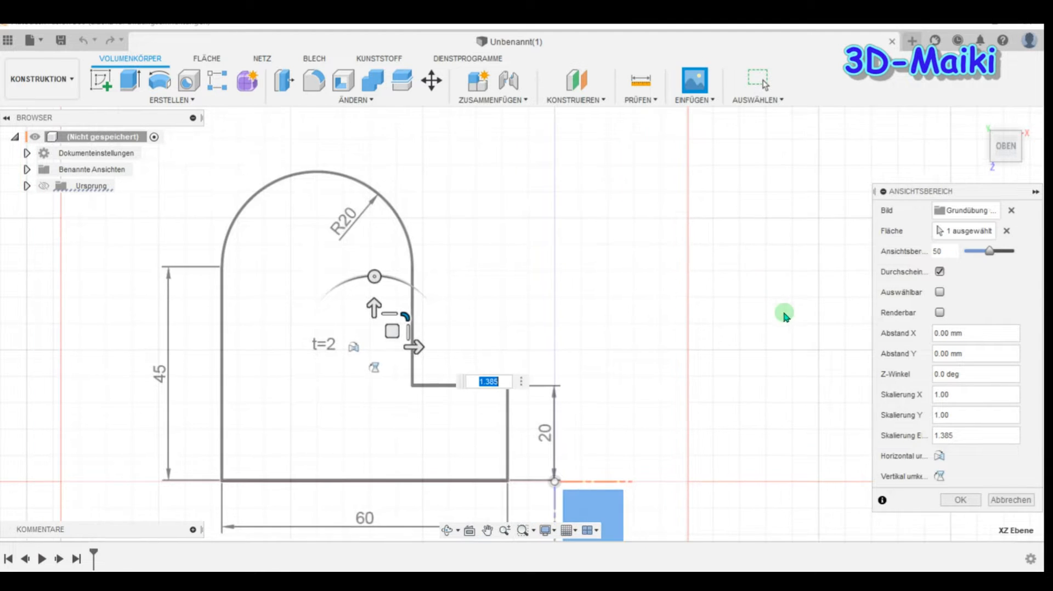
# Offset the reference canvas by about -10.73 mm in X and 4.525 mm in Y and finish inserting it.
pyautogui.moveTo(393, 330); pyautogui.dragTo(335, 307)
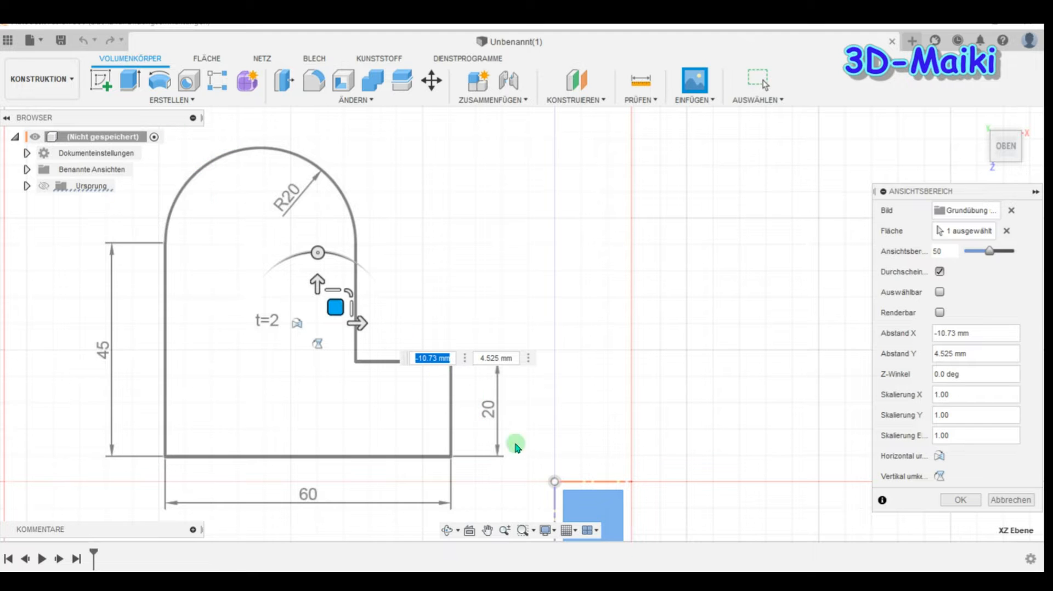
pyautogui.press('Return')
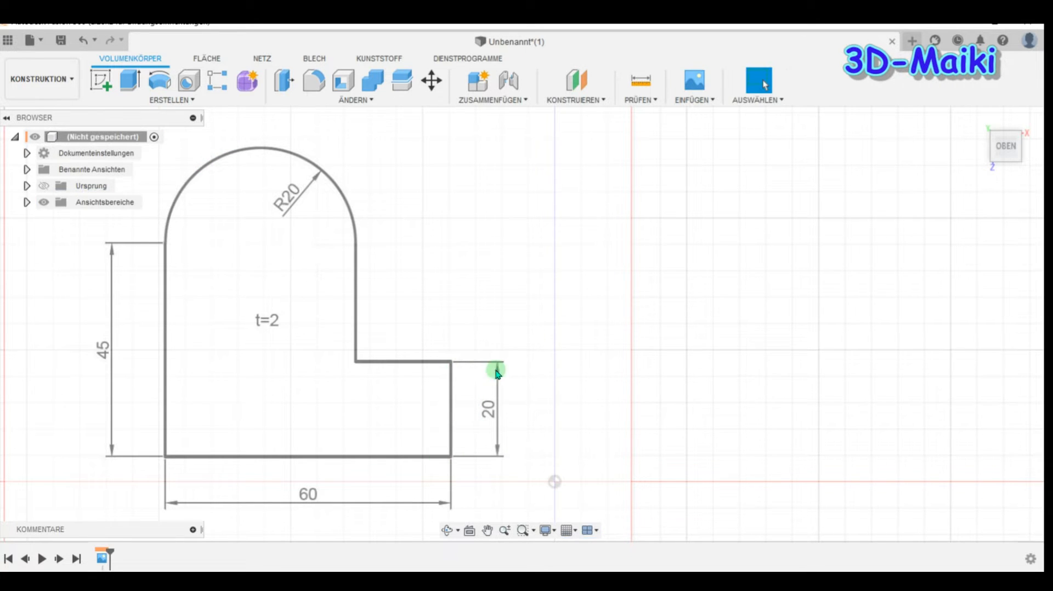
pyautogui.scroll(-2, 515, 360)
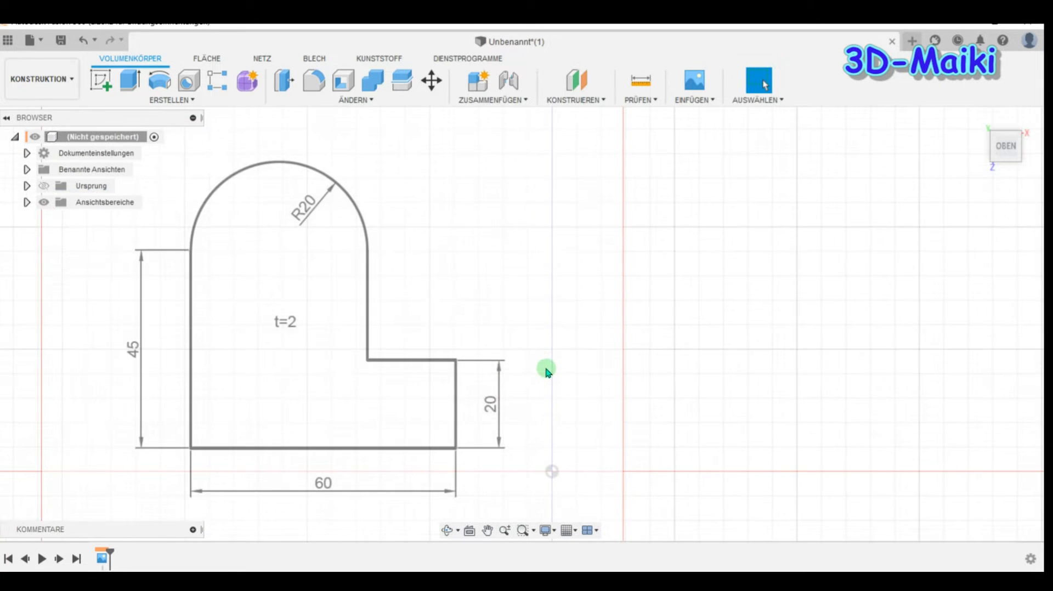
pyautogui.moveTo(618, 395); pyautogui.dragTo(614, 372, button='middle')
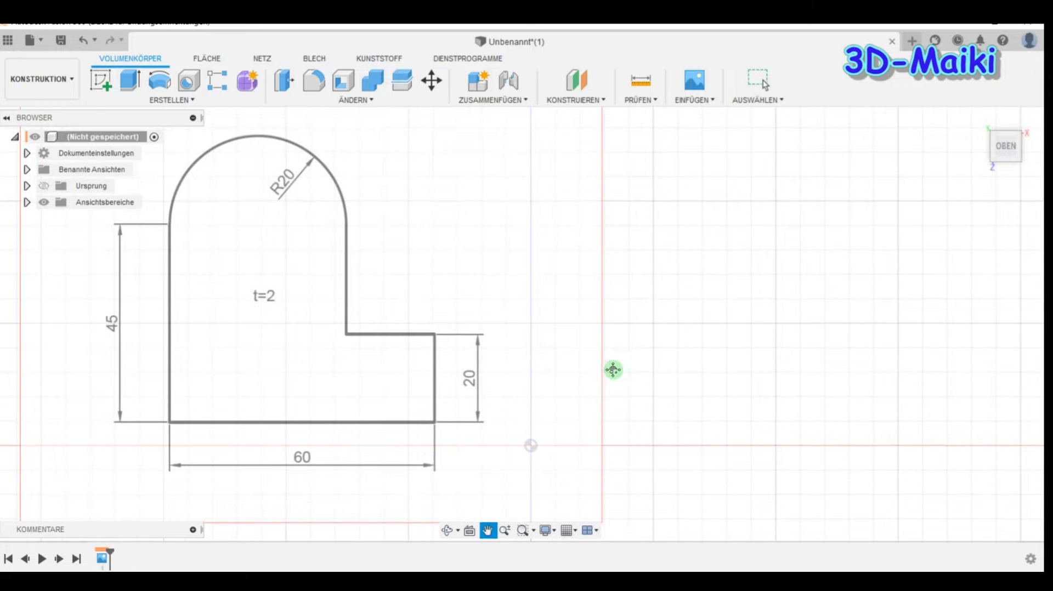
# Start a sketch on the canvas's plane and draw a 45 mm vertical line upward from the origin.
pyautogui.click(116, 83)
pyautogui.click(553, 482)
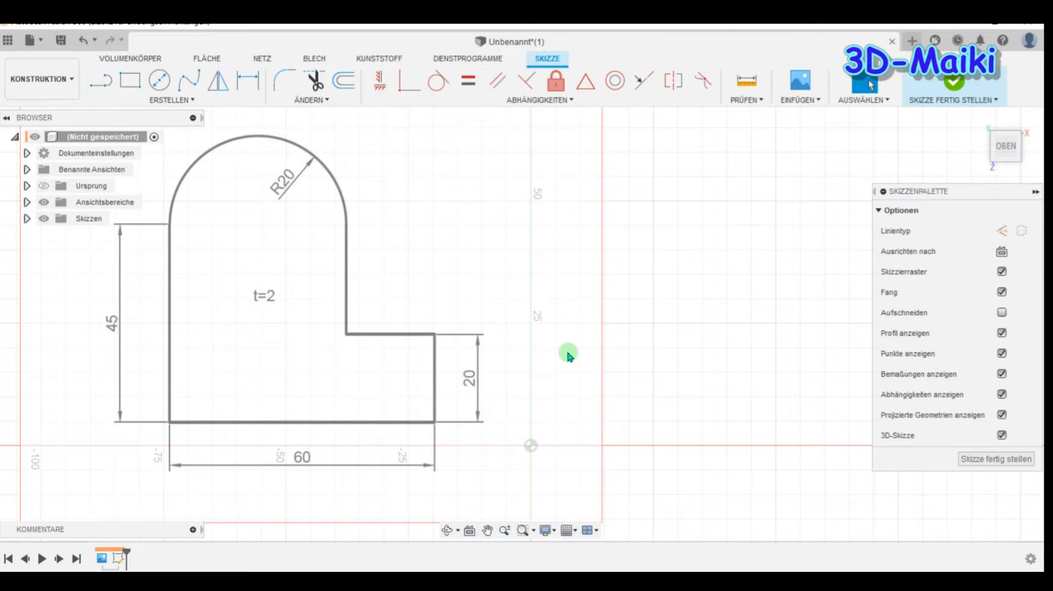
pyautogui.click(101, 81)
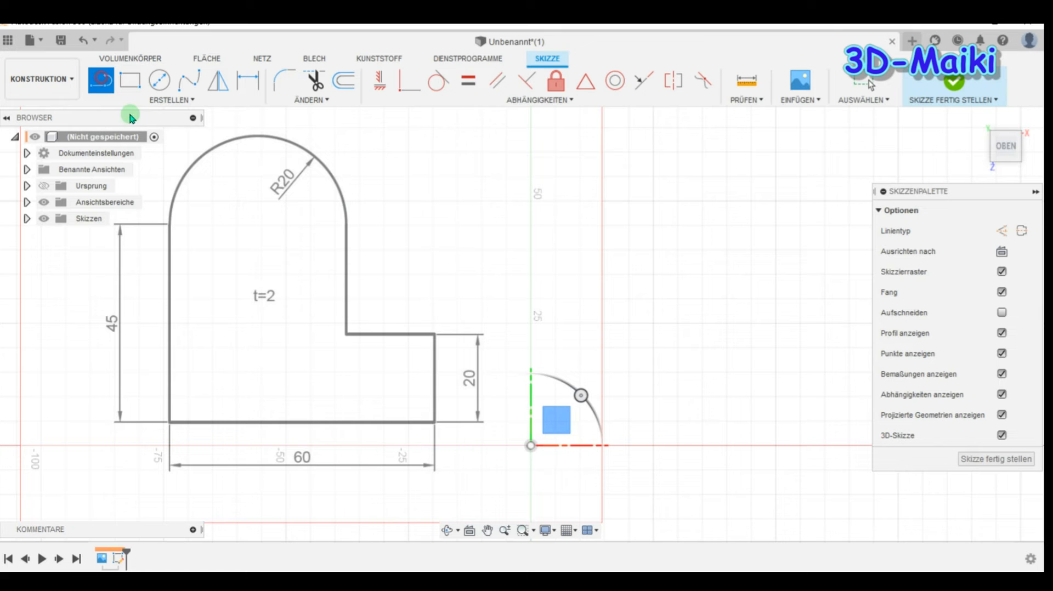
pyautogui.click(531, 446)
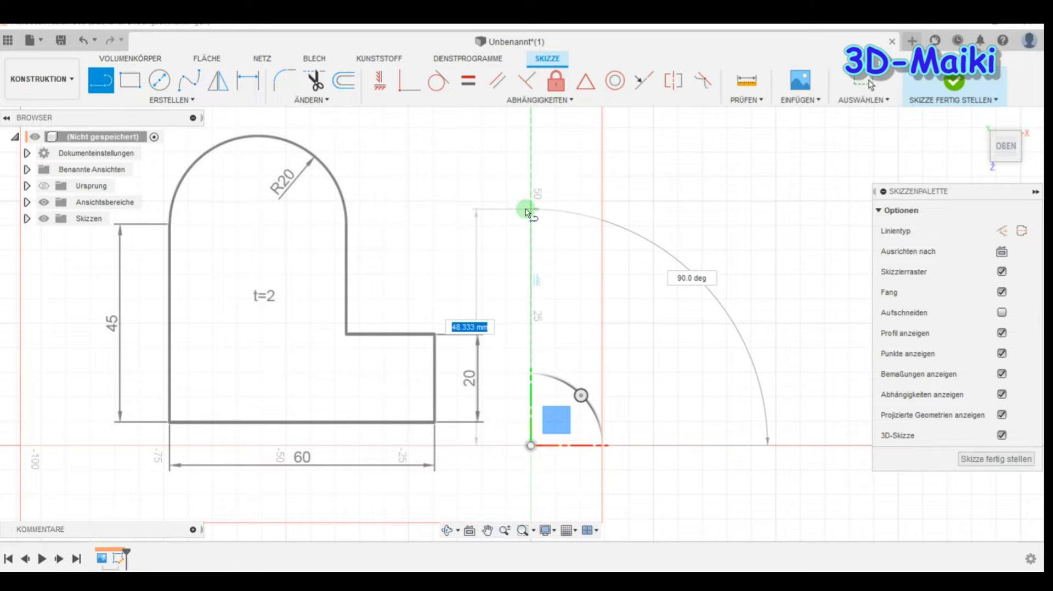
pyautogui.write('45')
pyautogui.press('Tab')
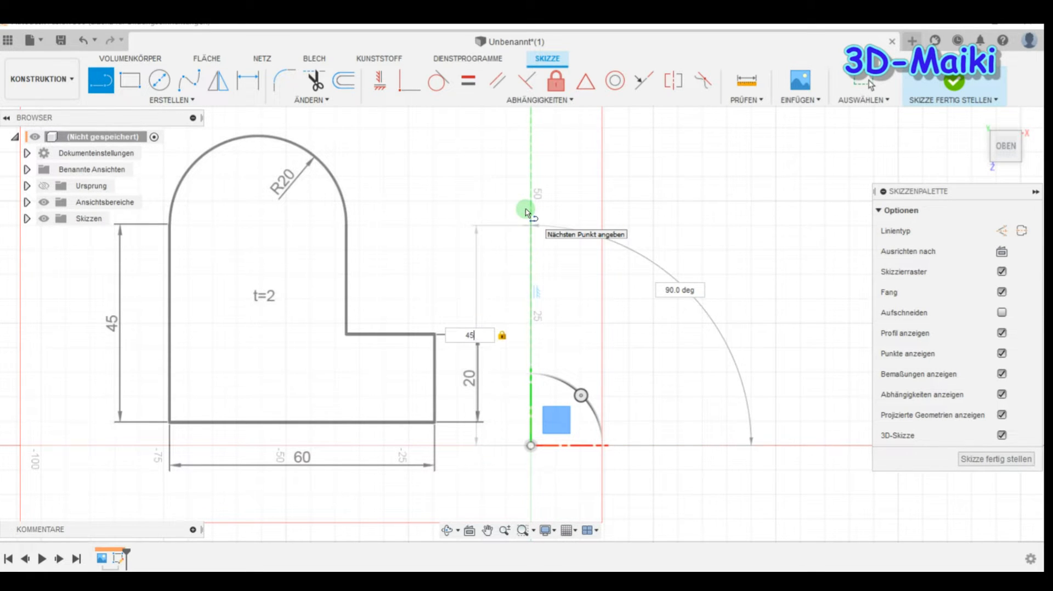
pyautogui.press('Return')
pyautogui.press('Escape')
# Draw a 60 mm horizontal base line from the origin in the positive X direction.
pyautogui.press('l')
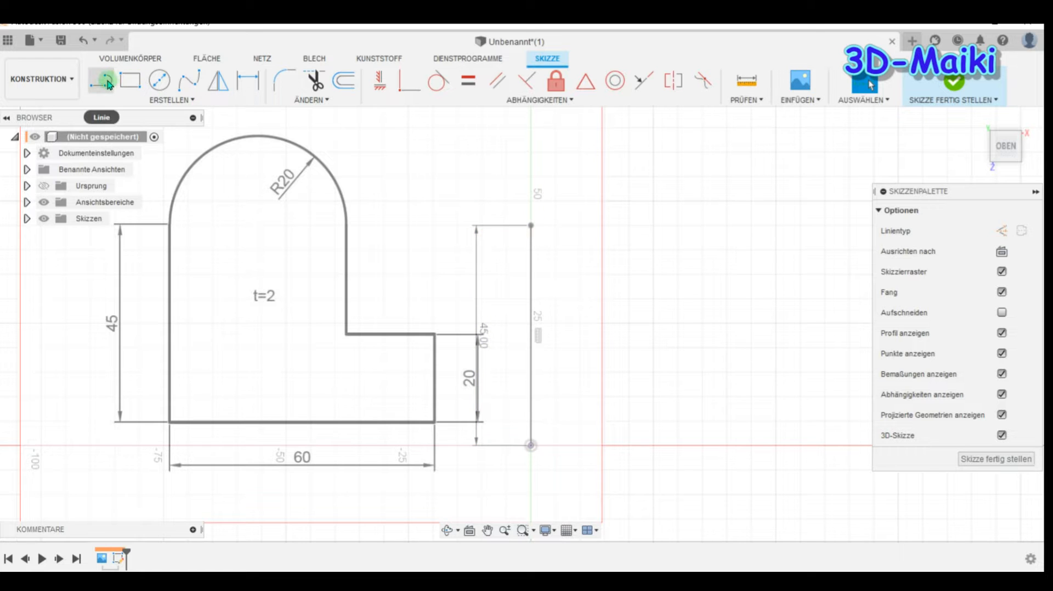
pyautogui.click(530, 446)
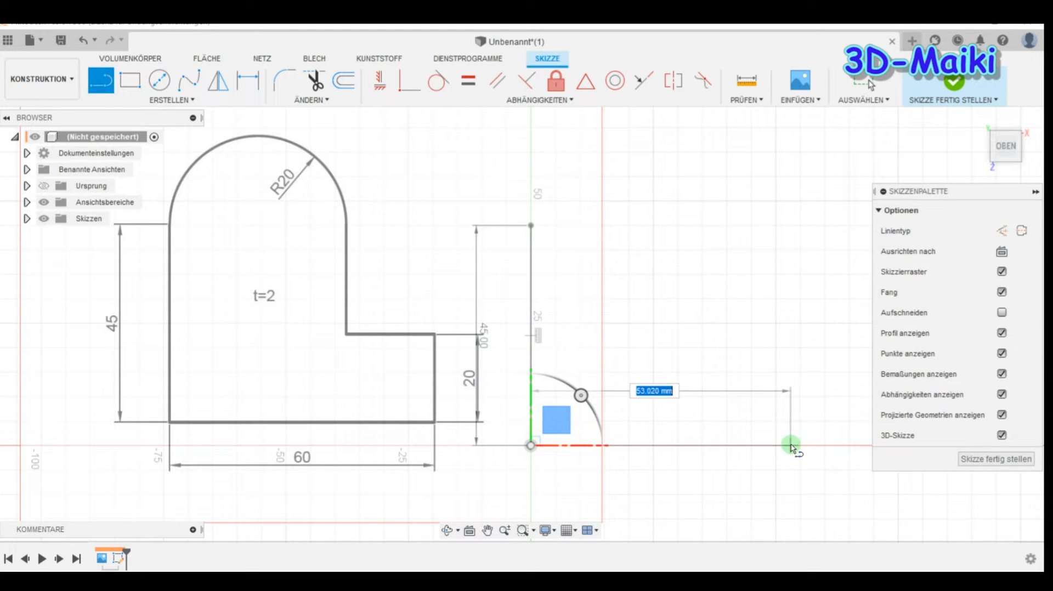
pyautogui.write('60')
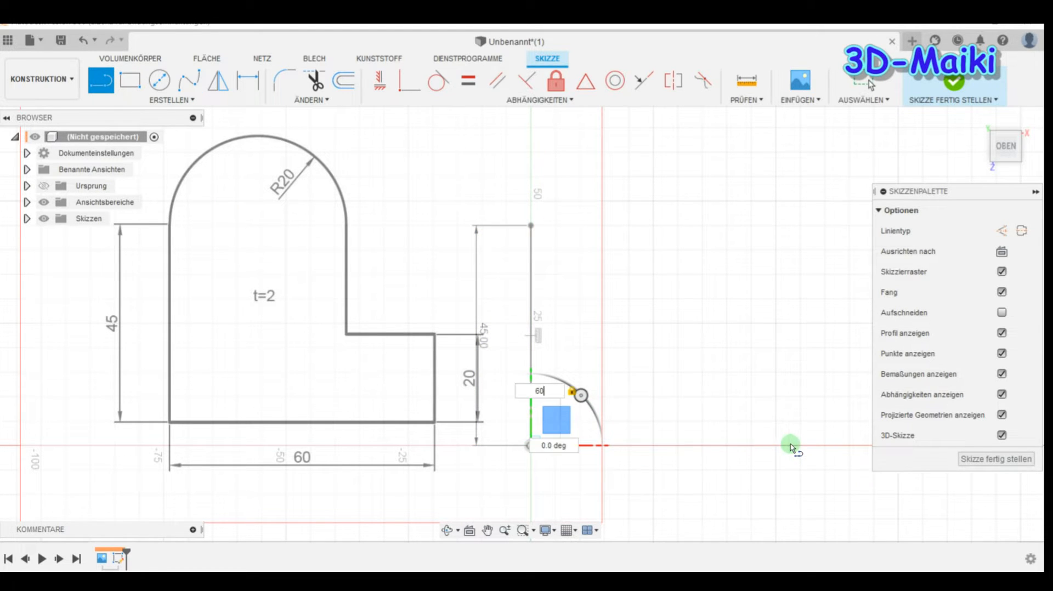
pyautogui.press('Tab')
pyautogui.press('Return')
pyautogui.press('Escape')
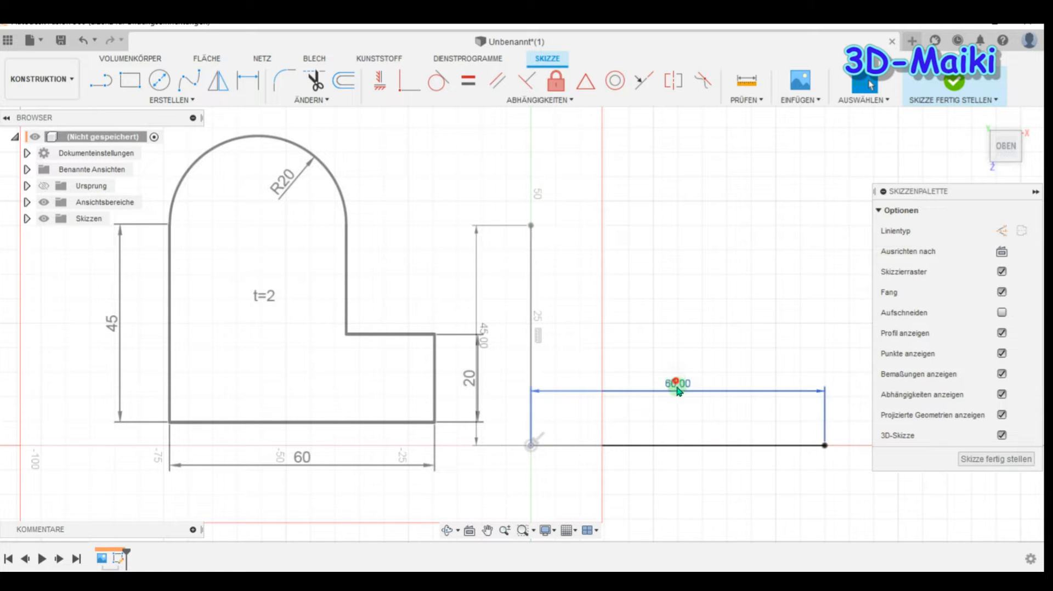
# Reposition the 60 mm dimension just below the base line and the 45 mm dimension closer to the vertical line.
pyautogui.moveTo(677, 383); pyautogui.dragTo(689, 476)
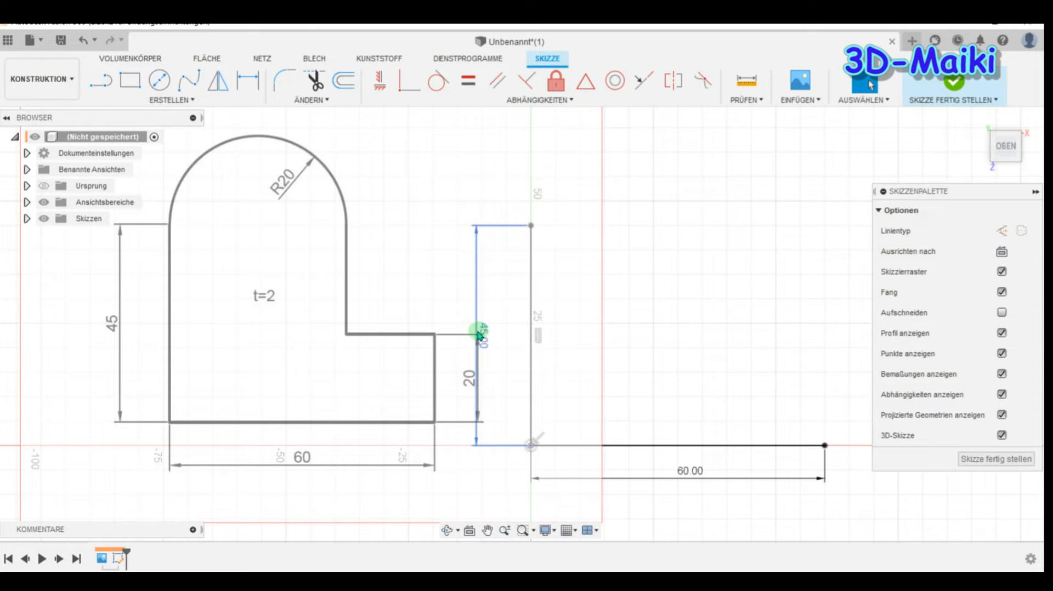
pyautogui.moveTo(480, 332); pyautogui.dragTo(507, 335)
pyautogui.moveTo(698, 476); pyautogui.dragTo(671, 471)
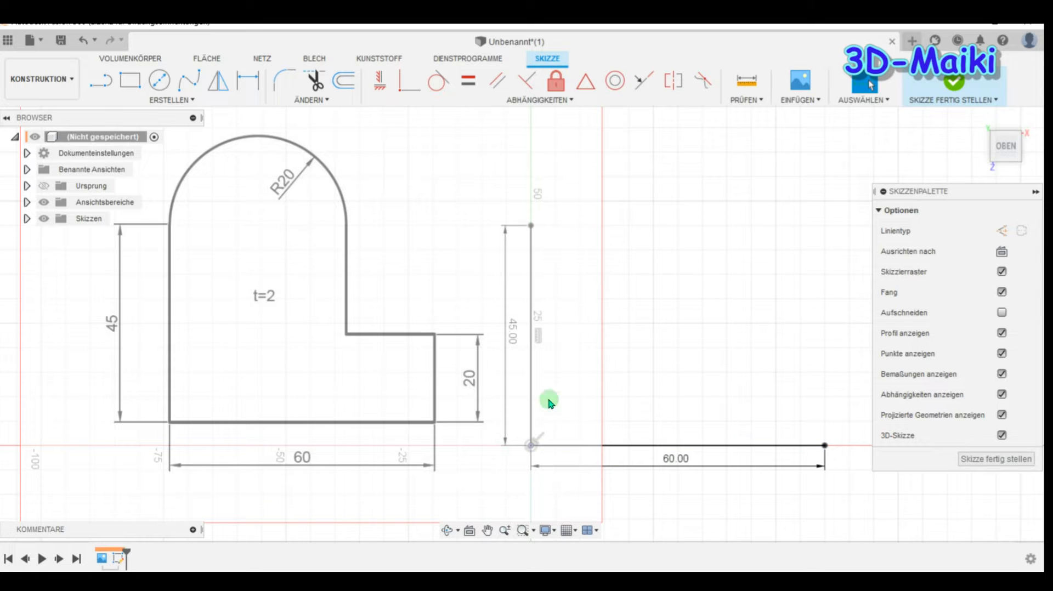
# Try a 2 mm vertical line upward from the free end of the 60 mm base line and undo it.
pyautogui.click(102, 82)
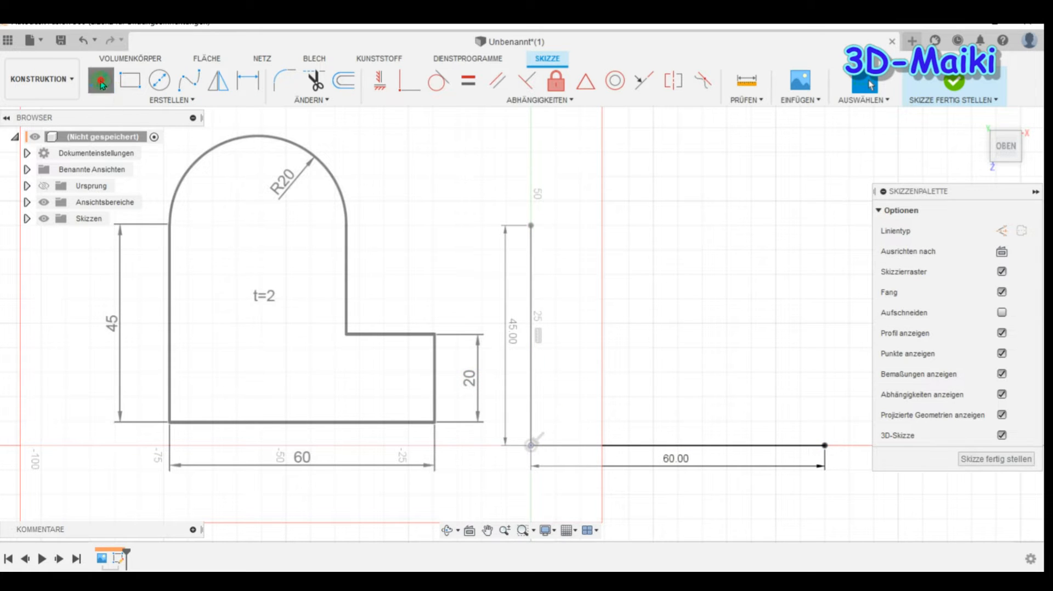
pyautogui.click(824, 446)
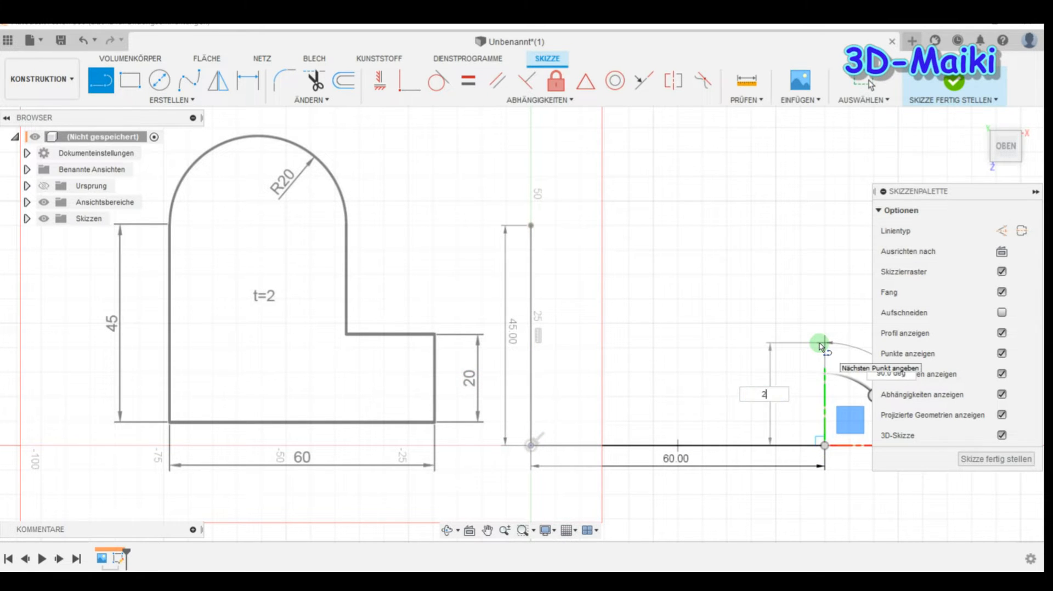
pyautogui.write('2')
pyautogui.press('Return')
pyautogui.press('Escape')
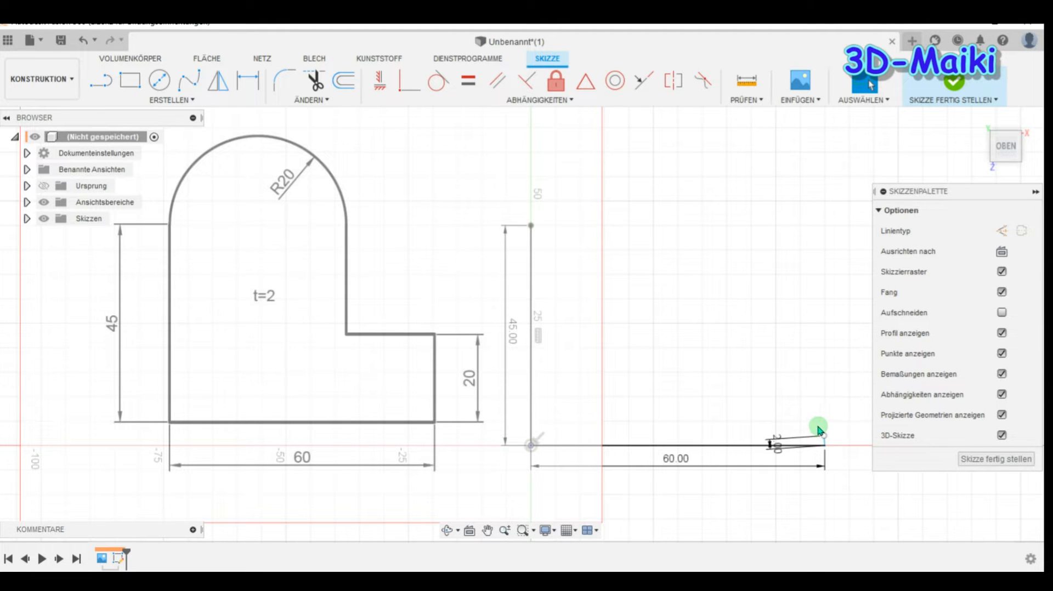
pyautogui.hotkey('ctrl', 'z')
# Draw a 20 mm vertical line upward from the free end of the 60 mm base line.
pyautogui.click(105, 82)
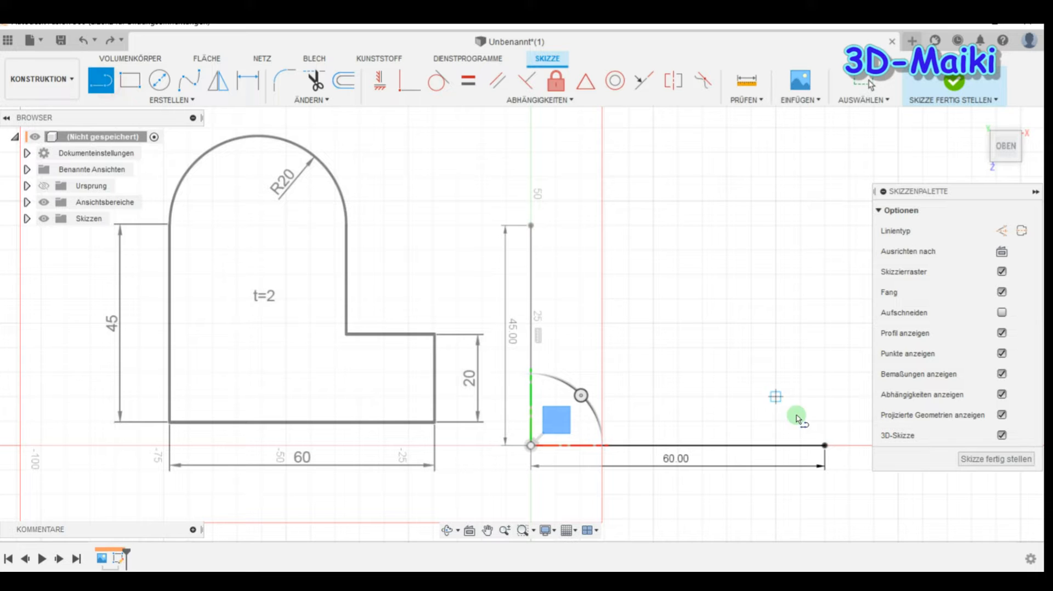
pyautogui.click(824, 446)
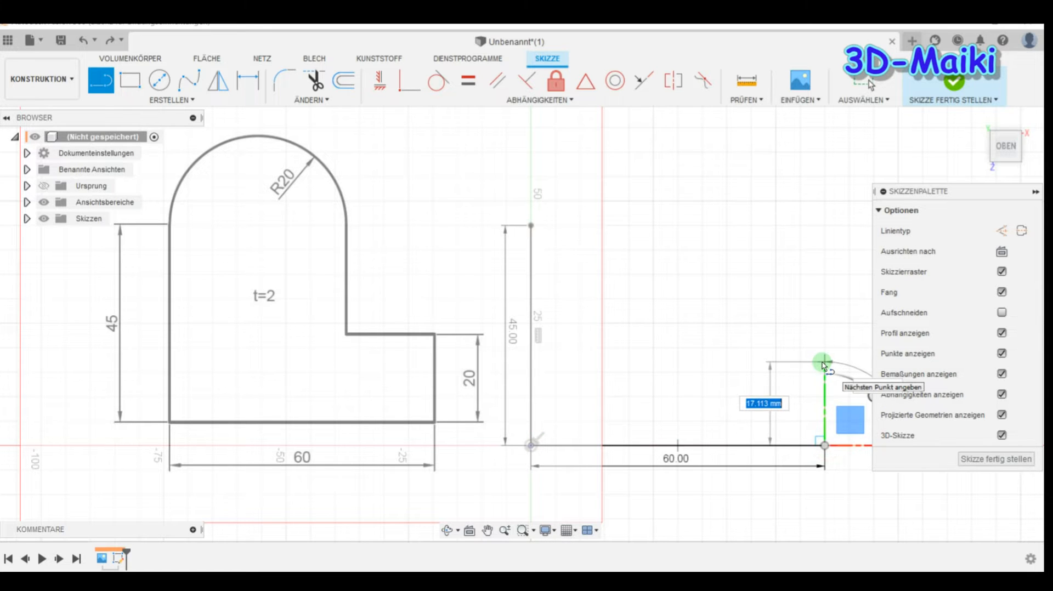
pyautogui.write('20')
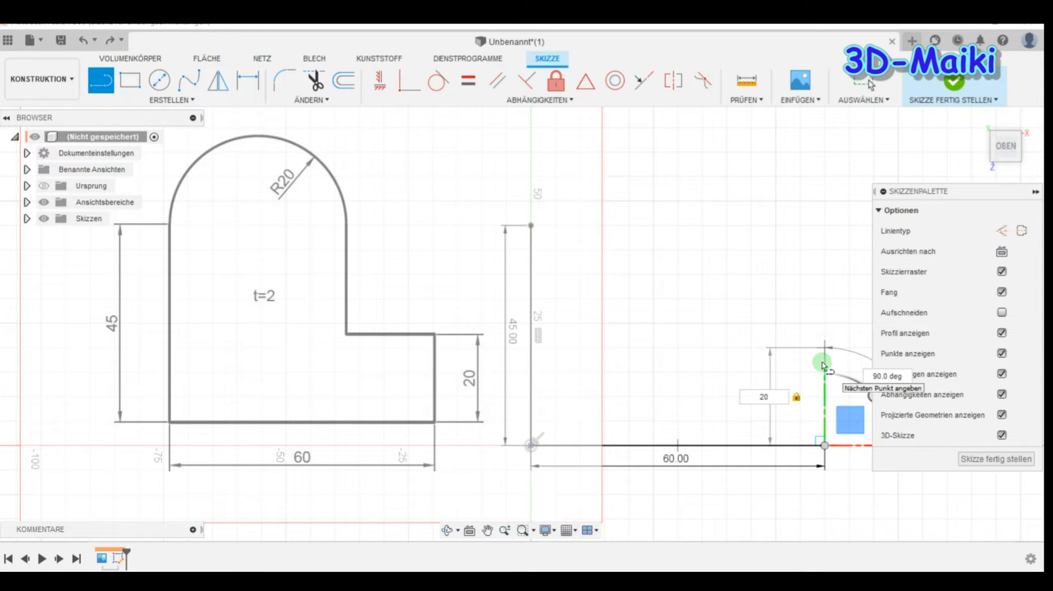
pyautogui.press('Return')
pyautogui.press('Escape')
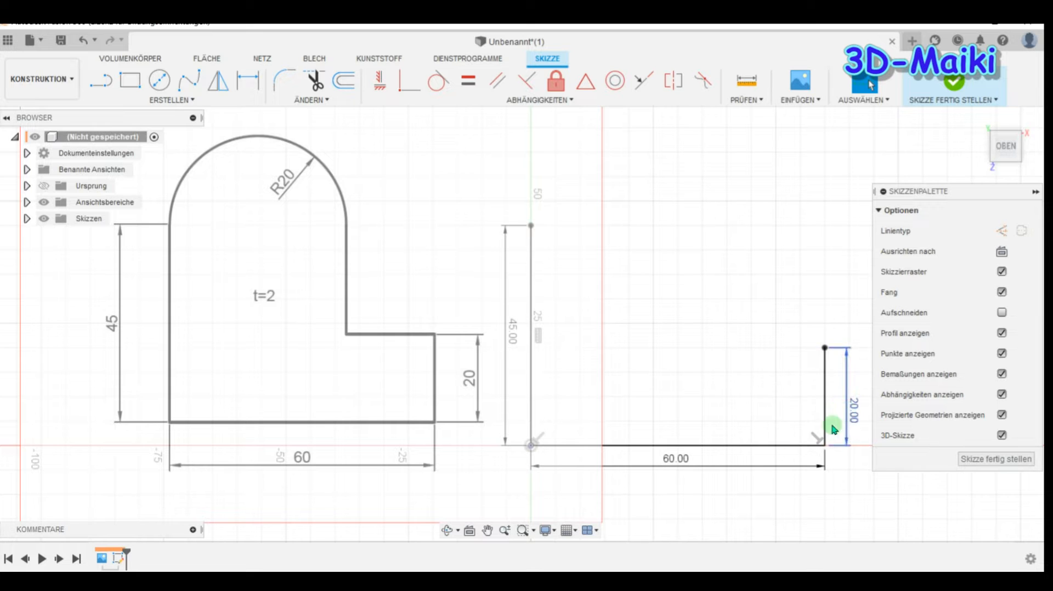
# Draw a 20 mm horizontal line from the top of the 20 mm vertical line back toward the 45 mm line.
pyautogui.click(92, 79)
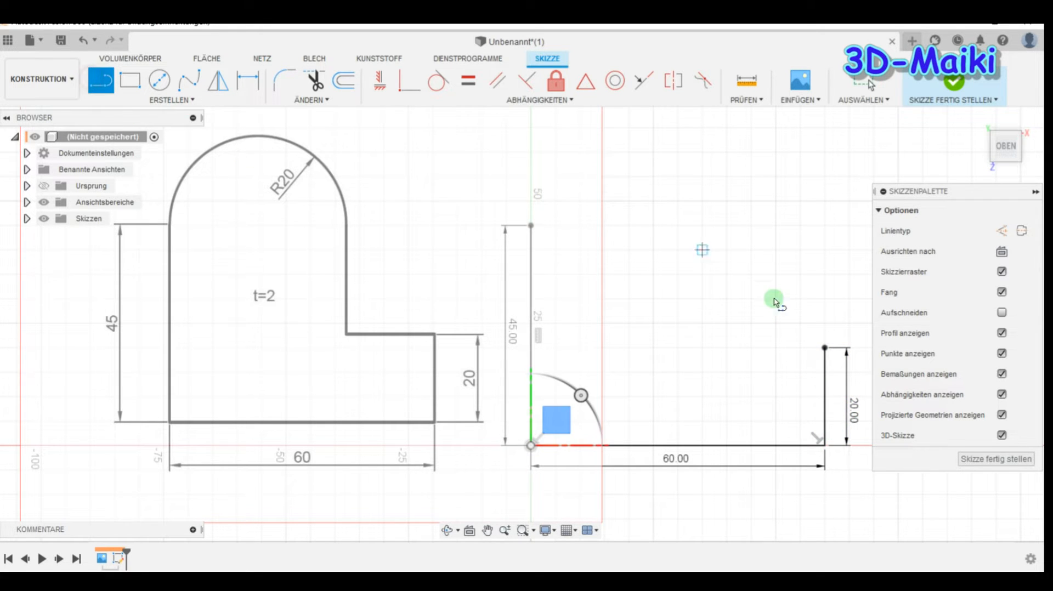
pyautogui.click(824, 348)
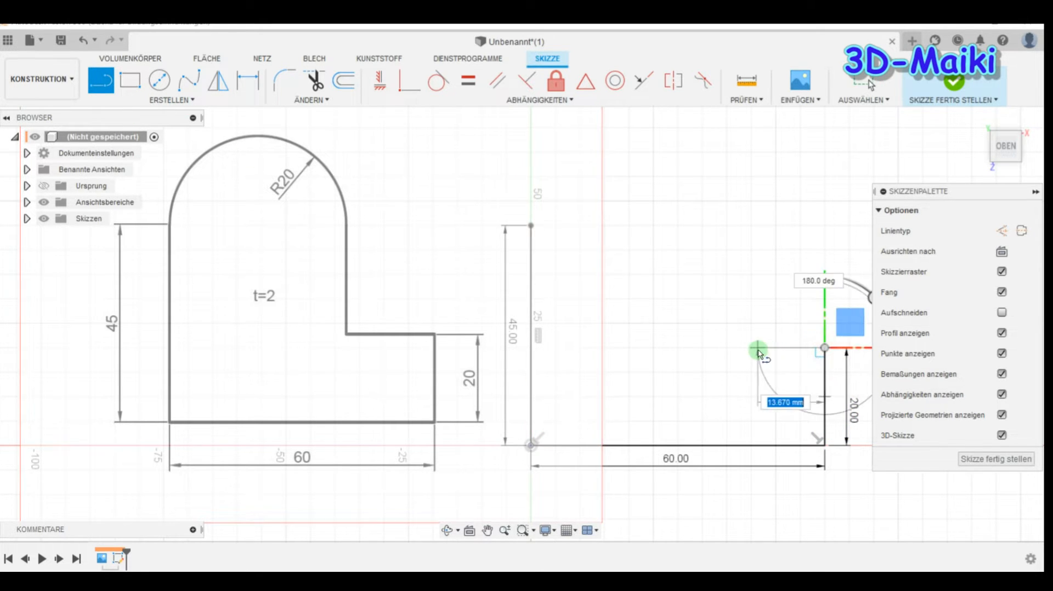
pyautogui.write('20')
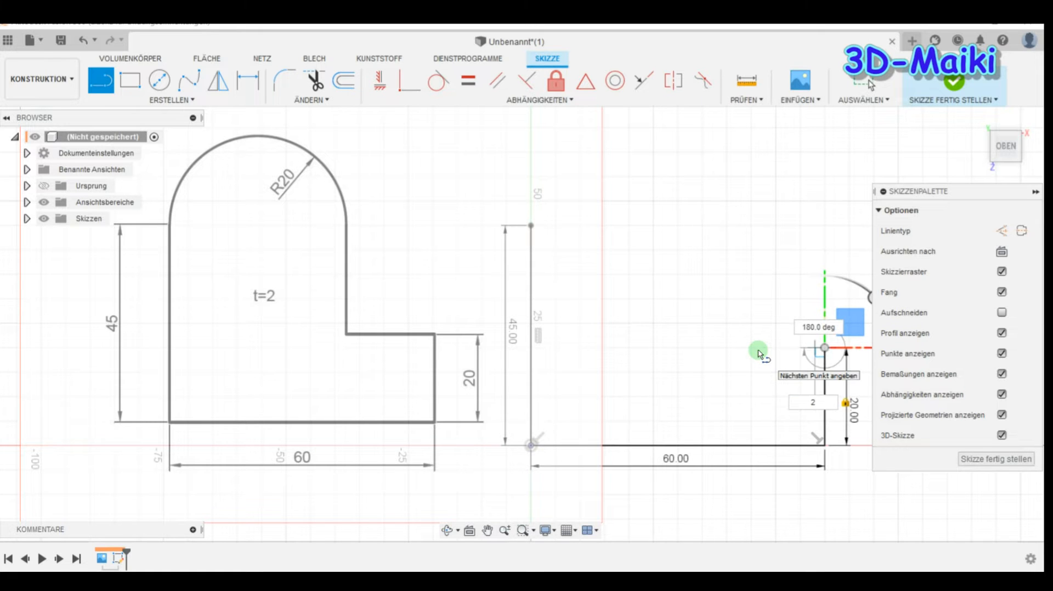
pyautogui.press('Return')
pyautogui.press('Escape')
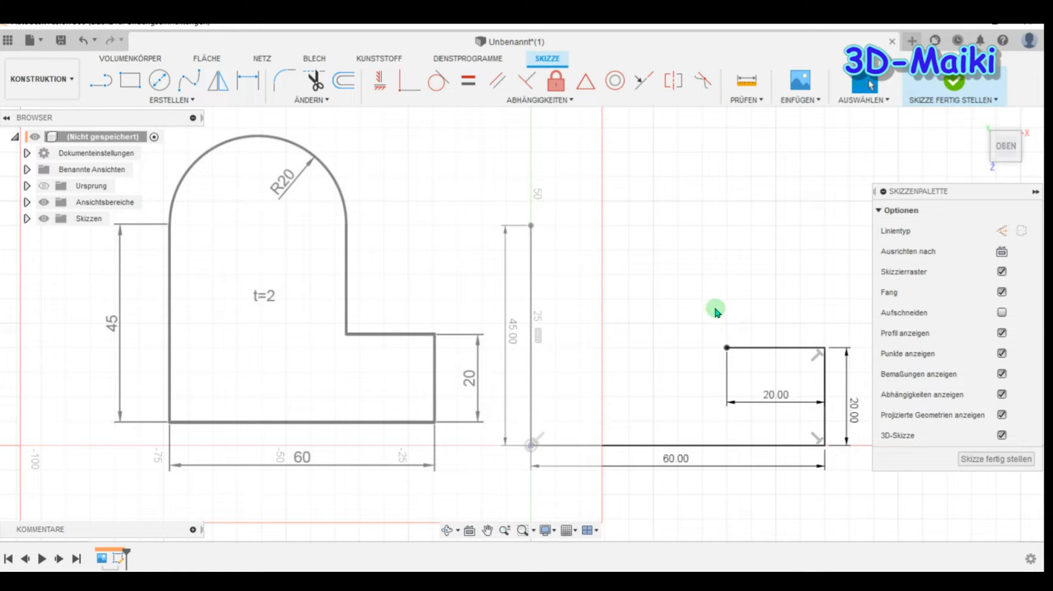
# Edit the Grundübung 002 canvas and move it clear of the sketch, with offsets of about -8.162 mm in X and -20.777 mm in Y.
pyautogui.moveTo(708, 286); pyautogui.dragTo(740, 300, button='middle')
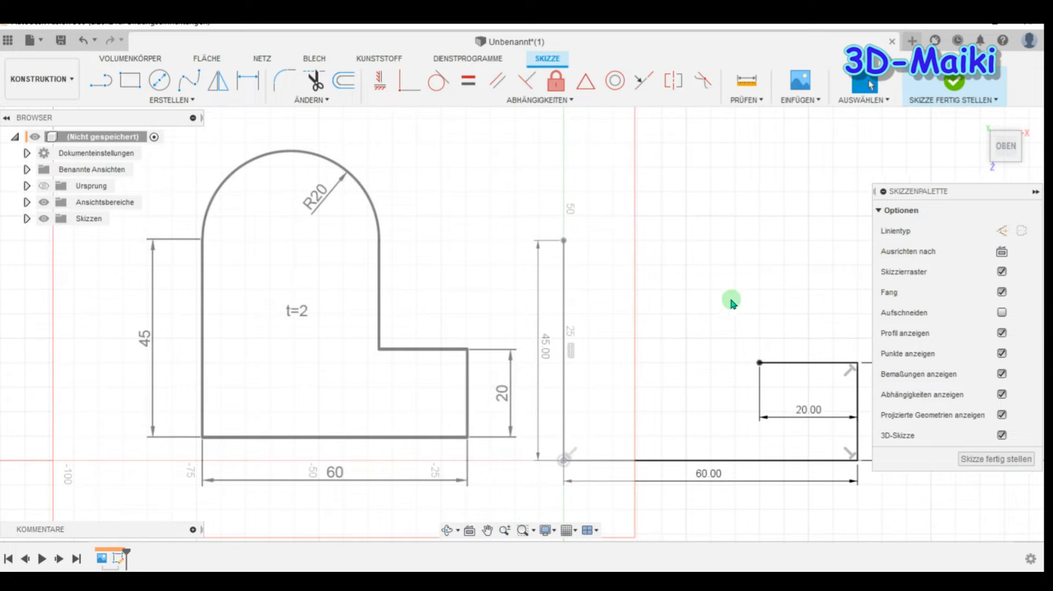
pyautogui.scroll(-3, 692, 305)
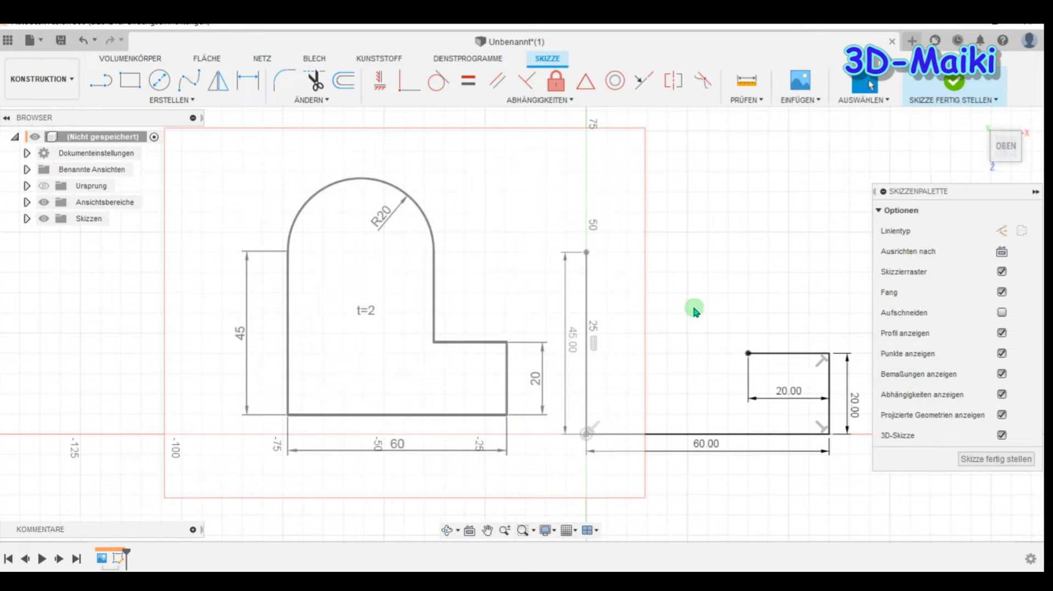
pyautogui.click(26, 202)
pyautogui.click(82, 219)
pyautogui.rightClick(83, 220)
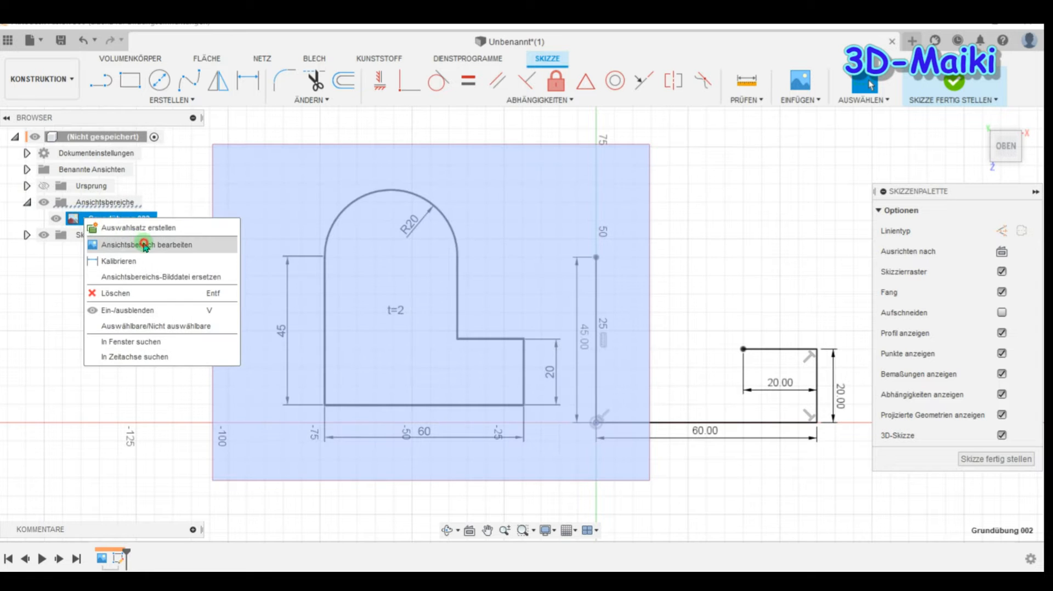
pyautogui.click(144, 245)
pyautogui.moveTo(447, 334); pyautogui.dragTo(372, 305)
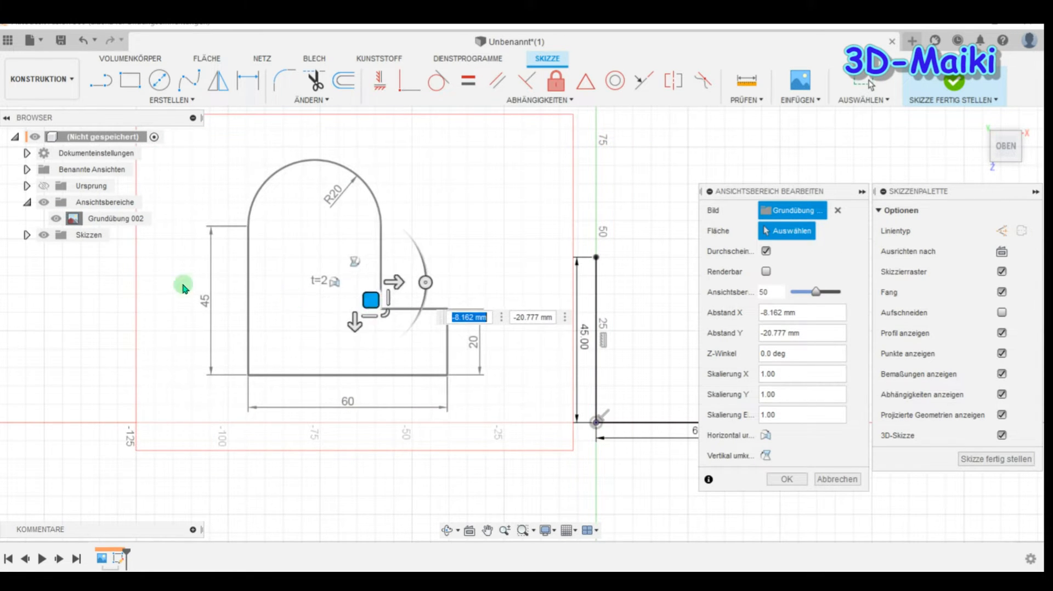
pyautogui.click(787, 480)
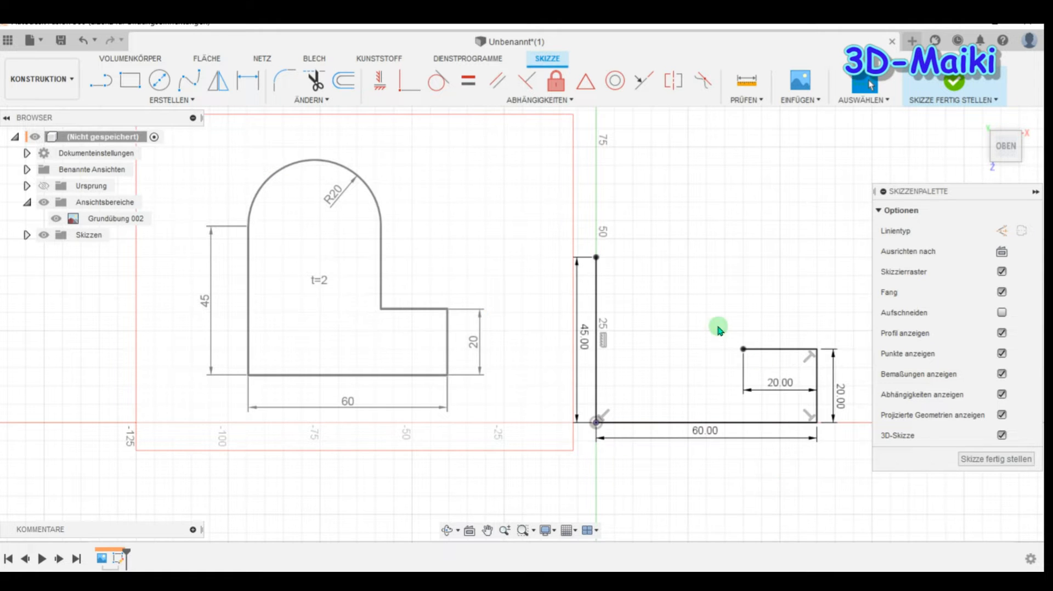
# Draw a short horizontal line from the upper end of the 45 mm vertical line toward the inside of the profile.
pyautogui.moveTo(719, 329); pyautogui.dragTo(661, 360, button='middle')
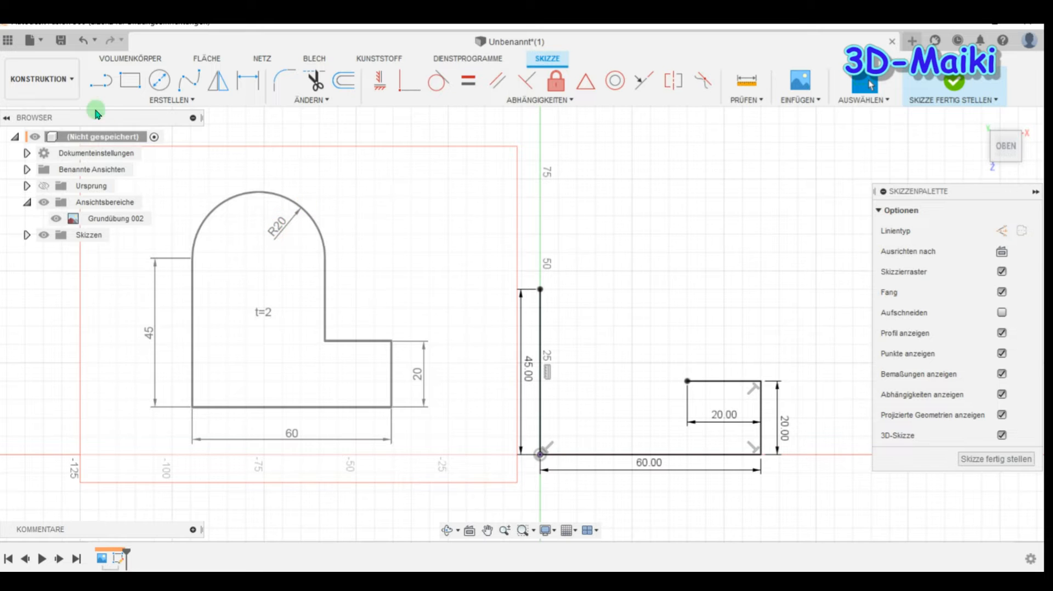
pyautogui.click(101, 81)
pyautogui.click(541, 454)
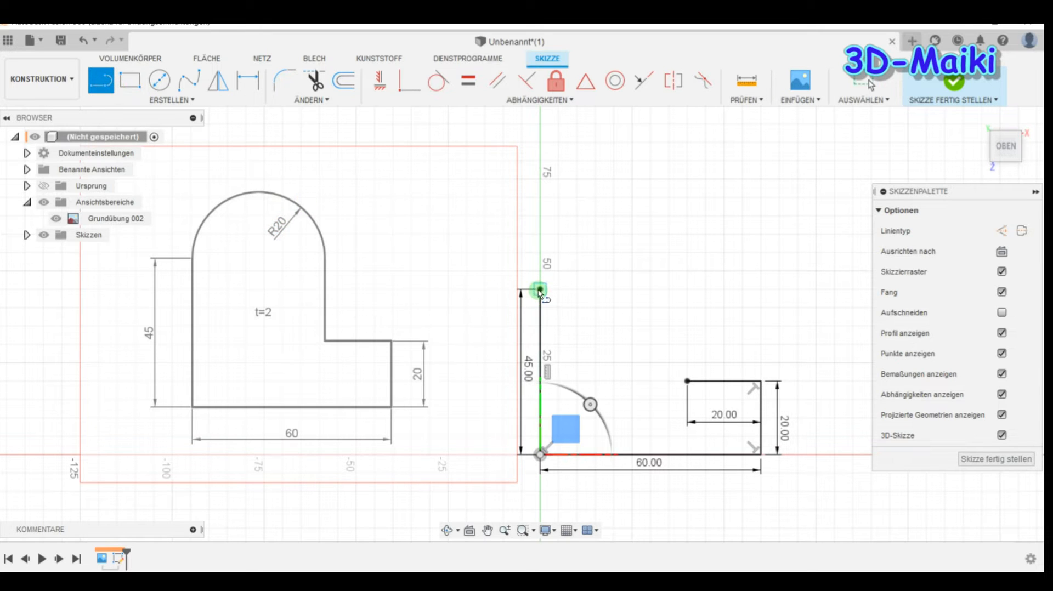
pyautogui.click(540, 289)
pyautogui.click(613, 289)
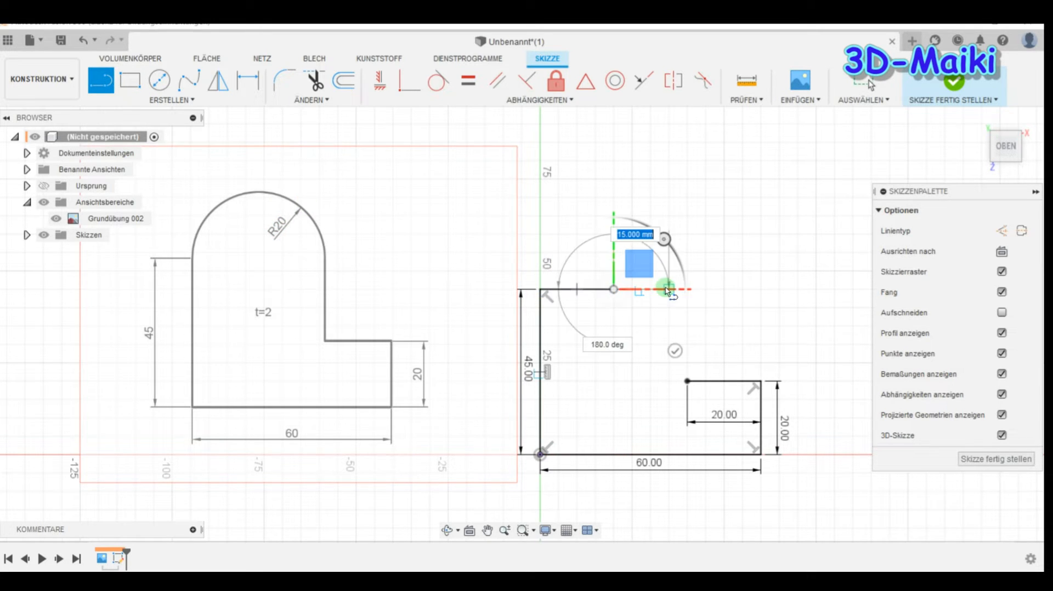
pyautogui.press('Escape')
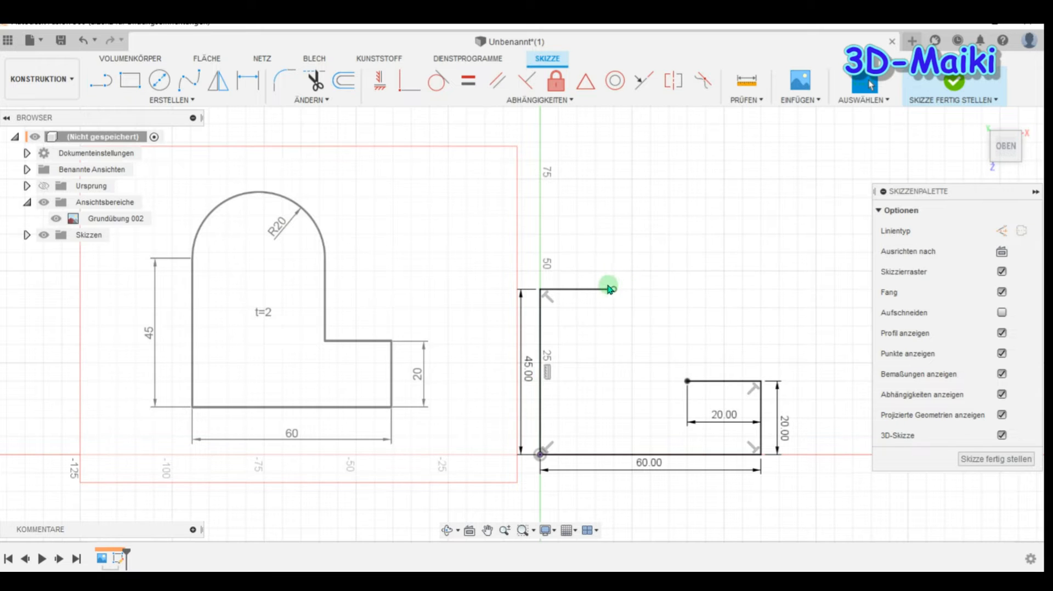
# Delete the short line at the upper end of the 45 mm line and redraw it horizontally inward at 20 mm.
pyautogui.click(577, 290)
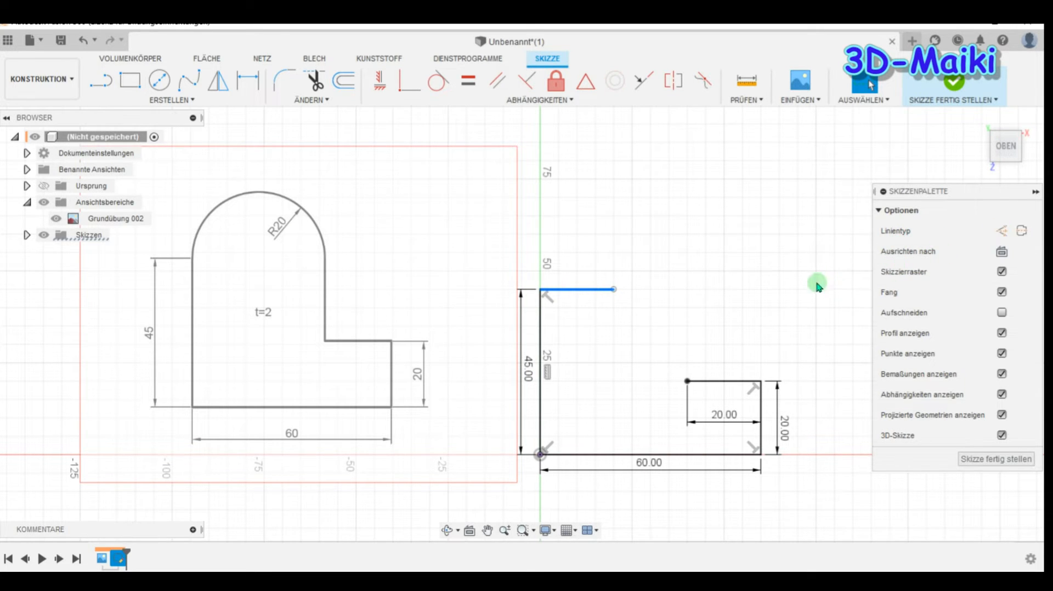
pyautogui.press('Delete')
pyautogui.click(96, 75)
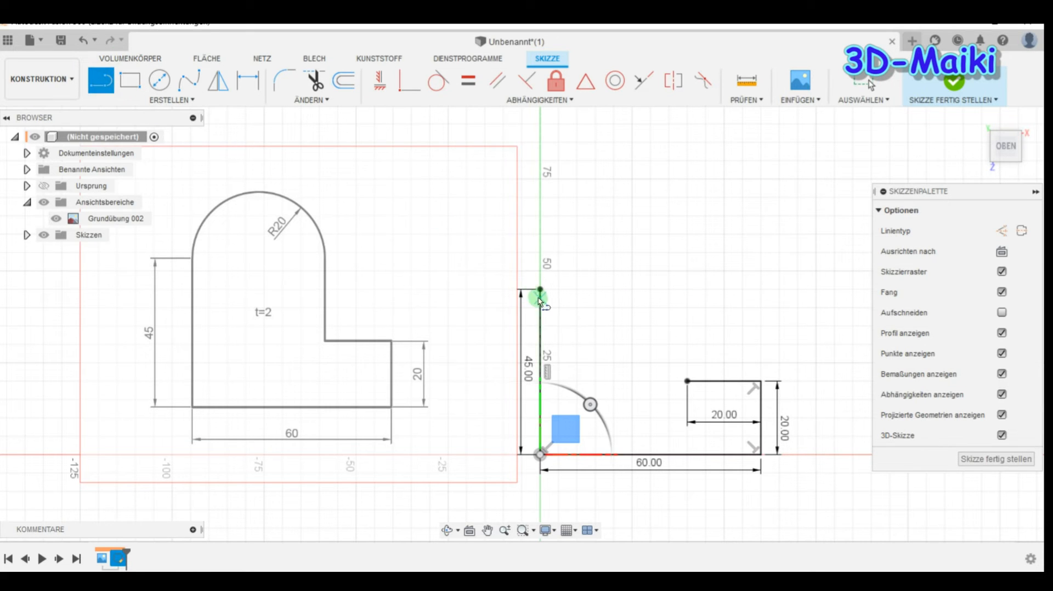
pyautogui.moveTo(542, 292); pyautogui.dragTo(624, 295)
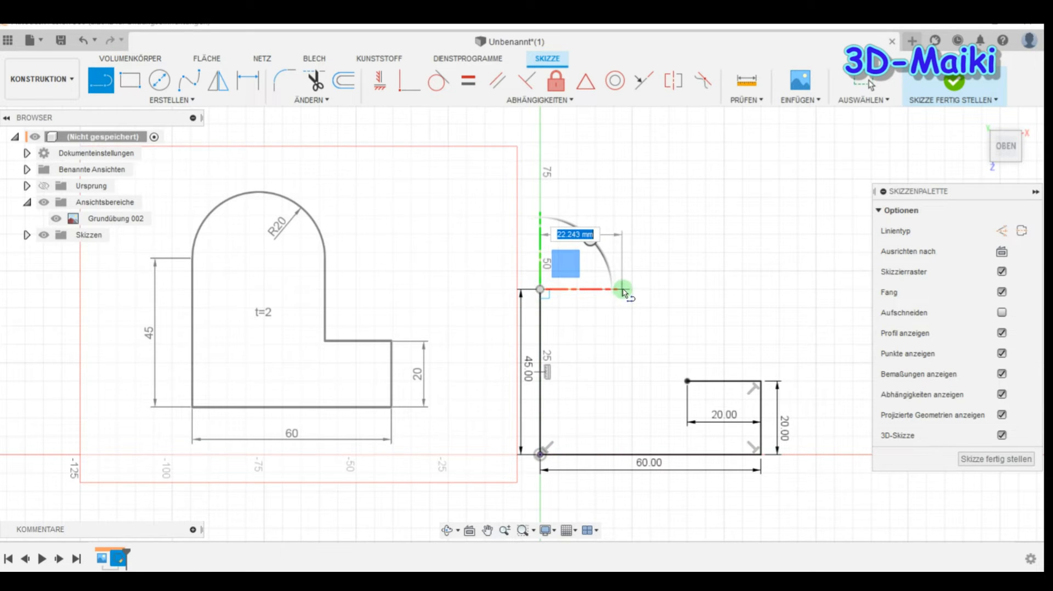
pyautogui.write('20')
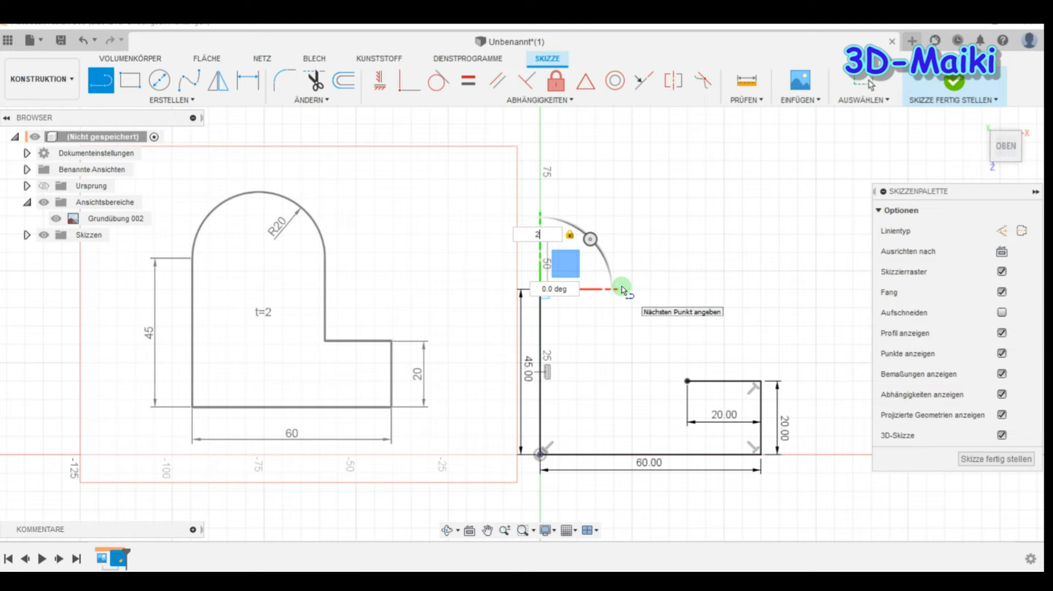
pyautogui.press('Return')
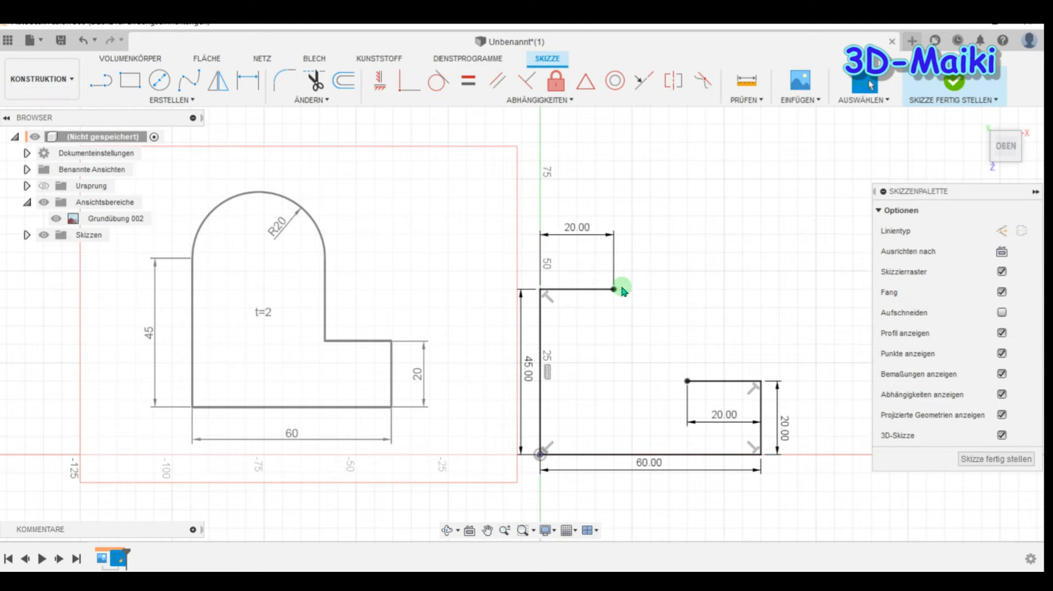
# Convert the upper 20 mm horizontal line to a construction line.
pyautogui.click(594, 286)
pyautogui.click(1002, 231)
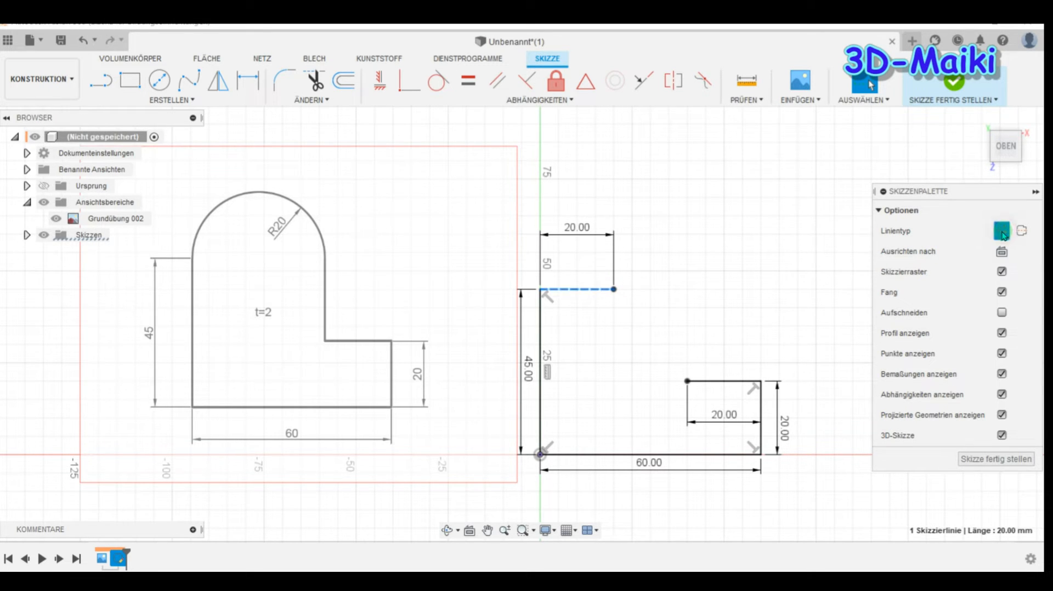
pyautogui.click(751, 277)
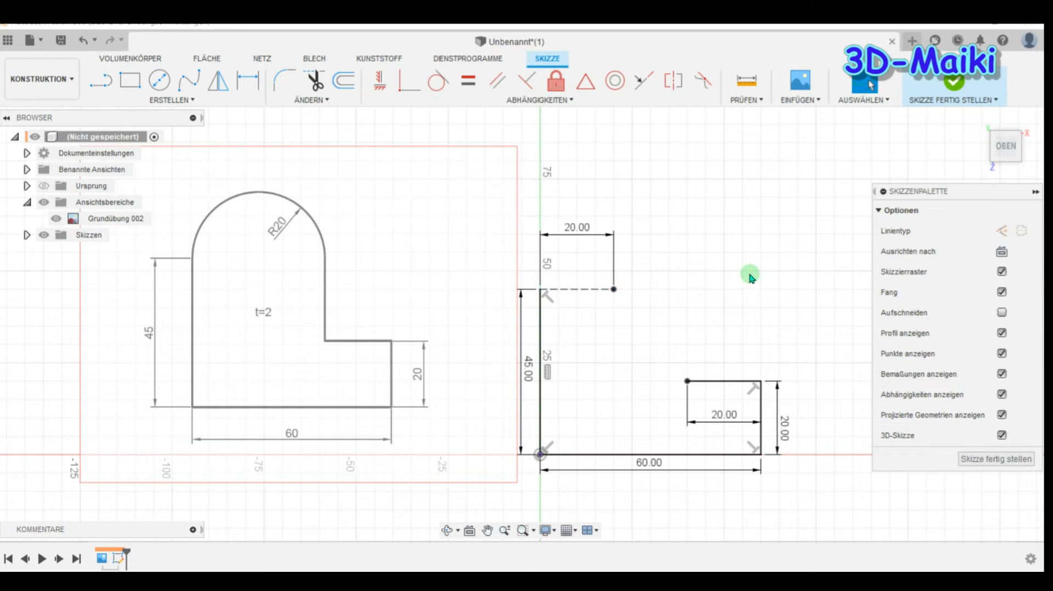
# Draw a 40 mm diameter circle centred on the free end of the construction line.
pyautogui.click(159, 80)
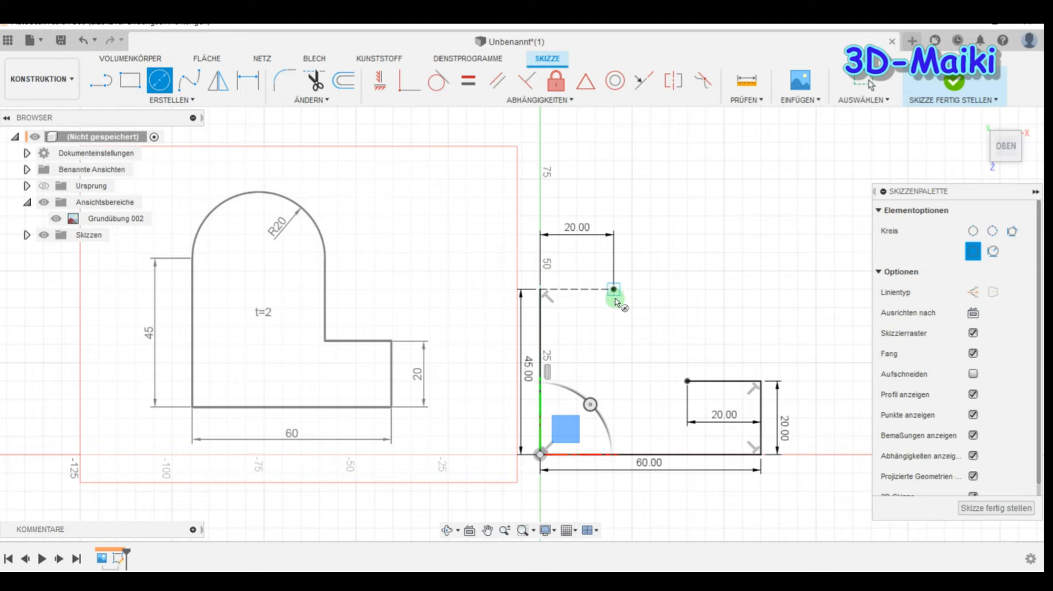
pyautogui.click(614, 289)
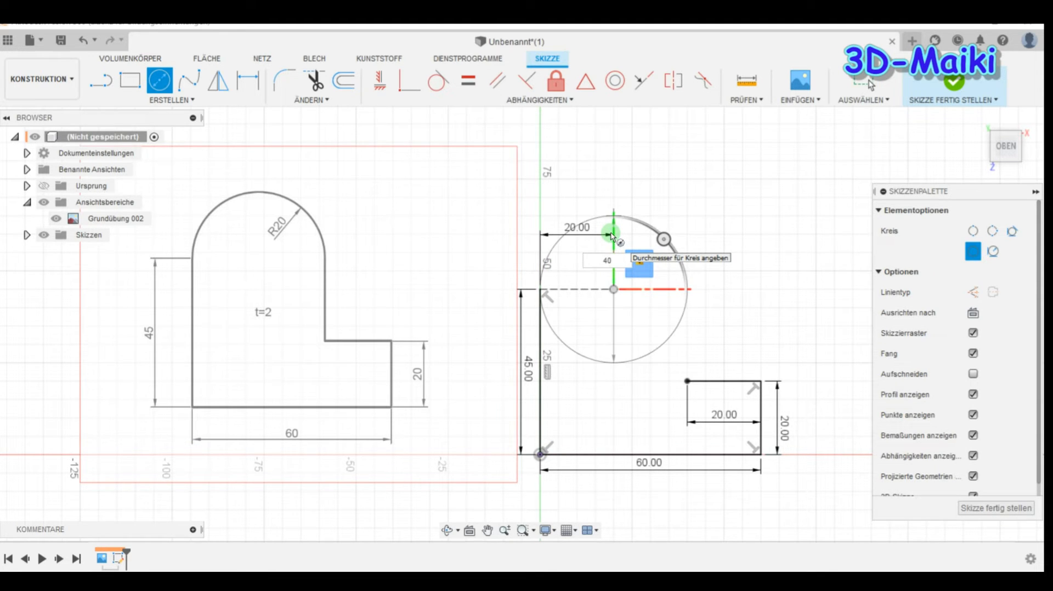
pyautogui.press('Return')
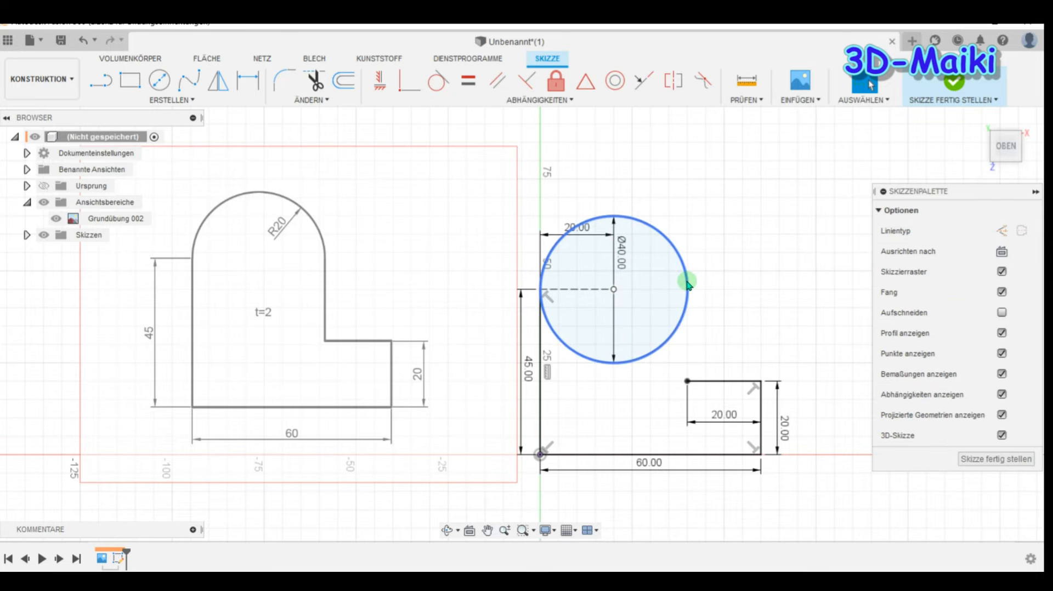
# Draw a vertical line from the inner end of the lower 20 mm horizontal line up past the top of the circle.
pyautogui.click(101, 80)
pyautogui.click(687, 382)
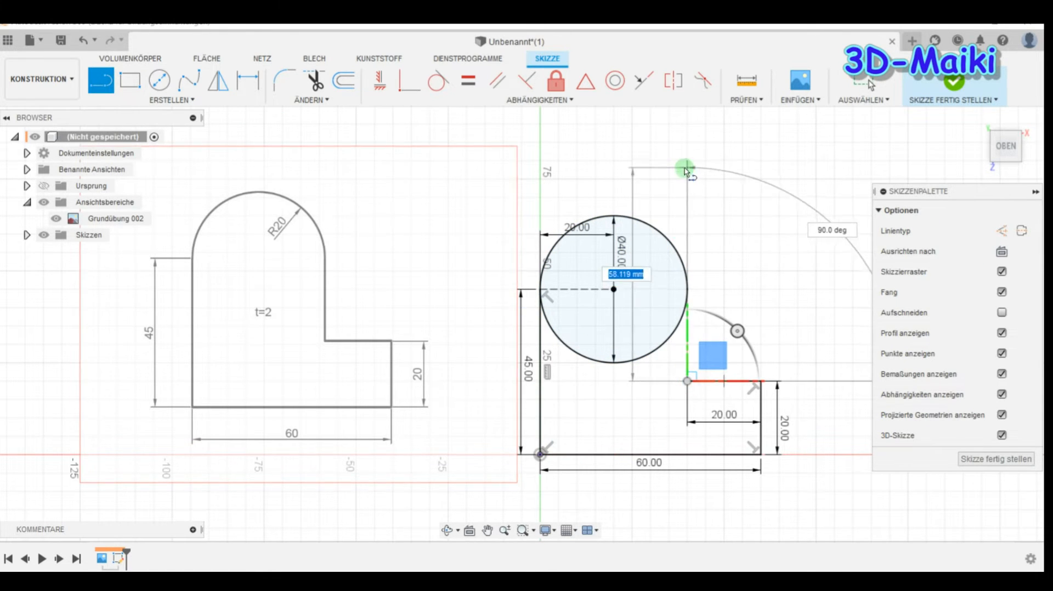
pyautogui.click(686, 163)
pyautogui.press('Escape')
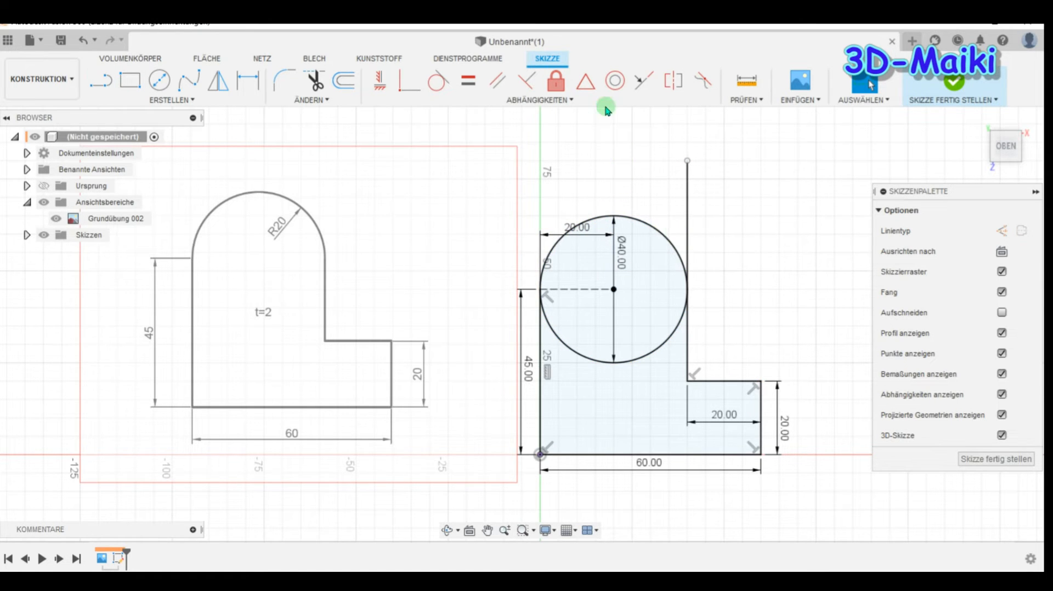
# Try to apply a tangent constraint between the circle and the tall vertical line beside it.
pyautogui.click(439, 81)
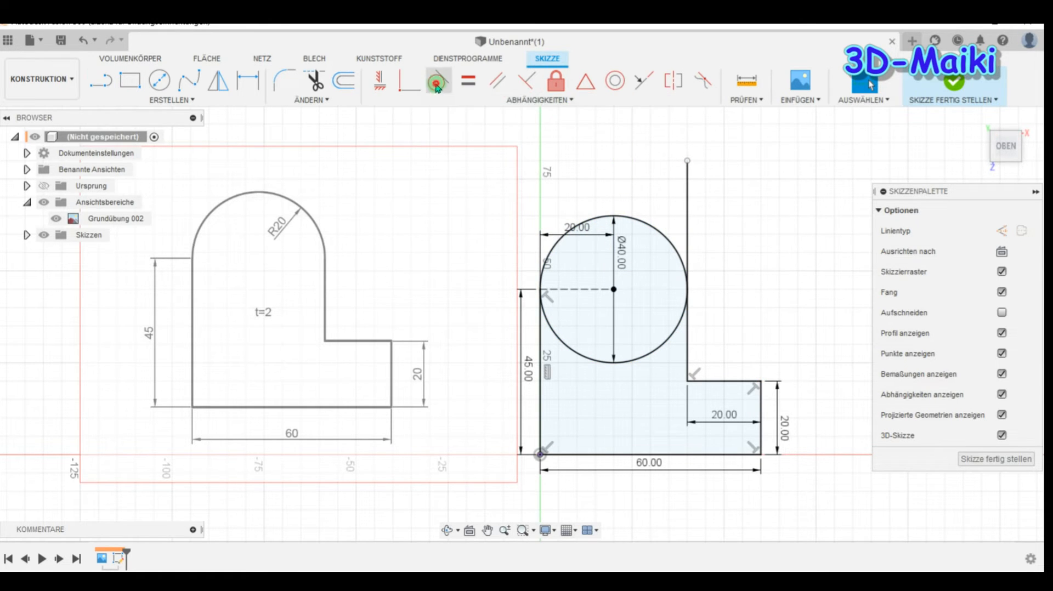
pyautogui.click(663, 238)
pyautogui.click(687, 231)
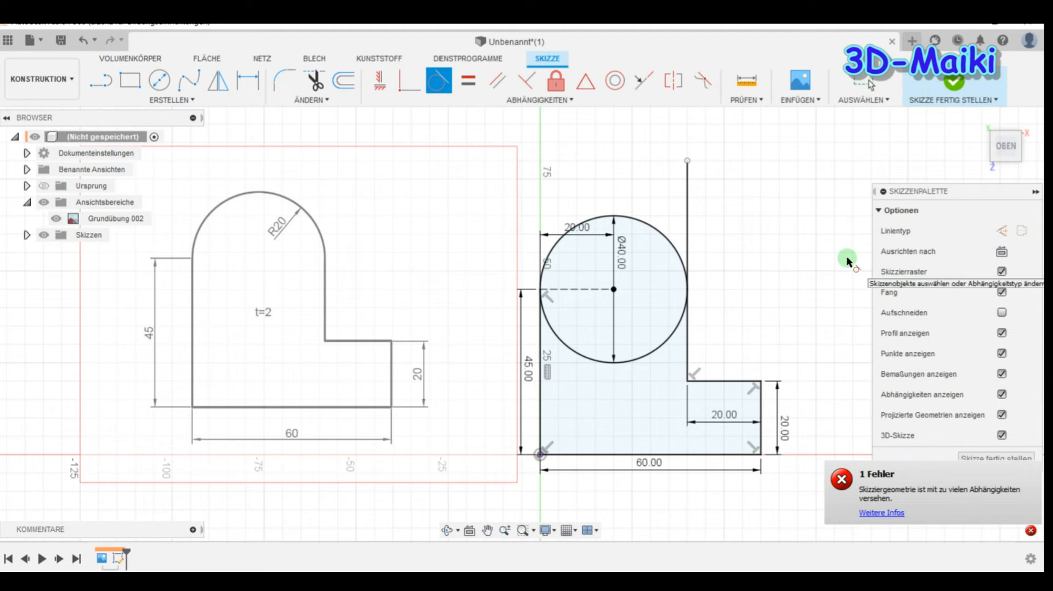
pyautogui.click(850, 498)
# Delete the 20 mm dimension of the lower horizontal line and make the circle tangent to the tall vertical line.
pyautogui.click(729, 424)
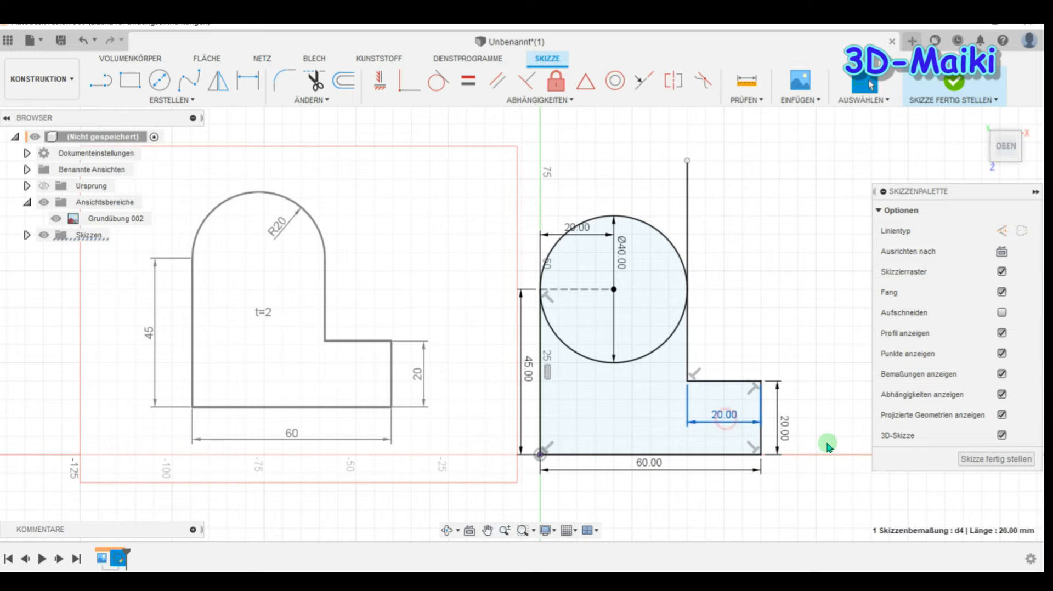
pyautogui.press('Delete')
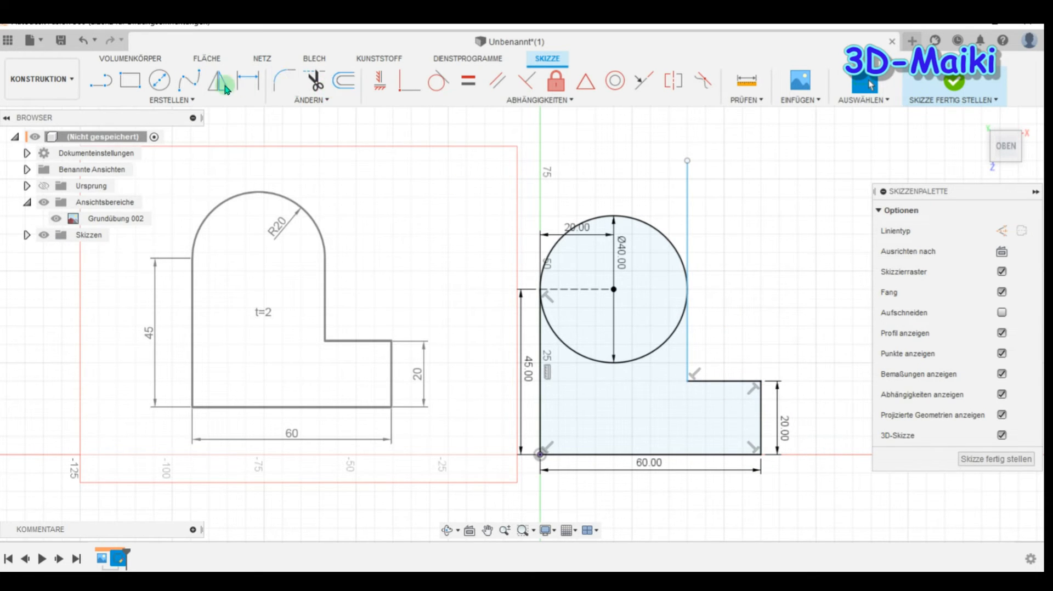
pyautogui.click(438, 81)
pyautogui.click(668, 245)
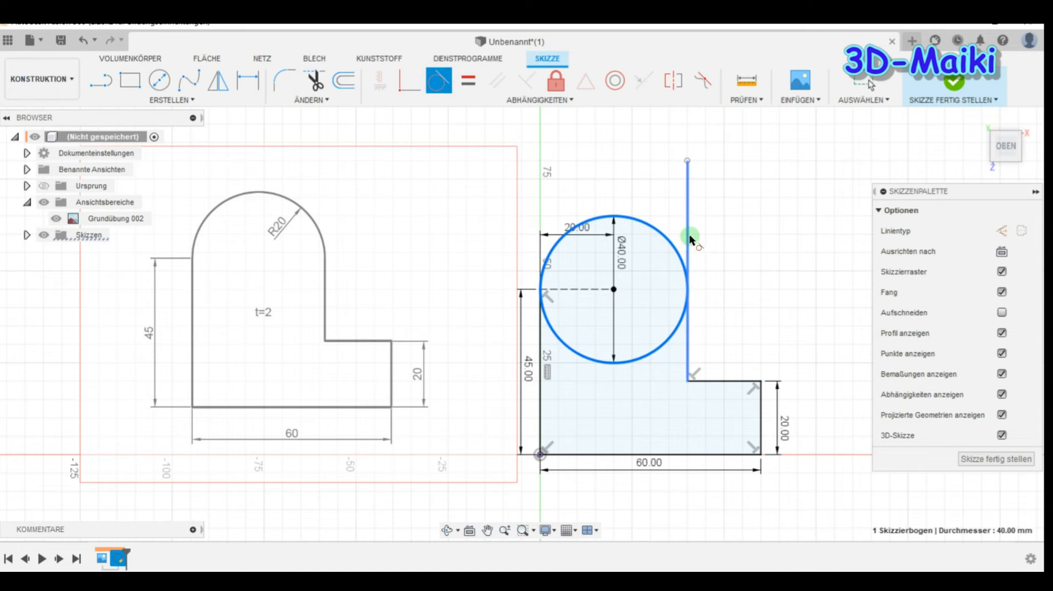
pyautogui.click(688, 239)
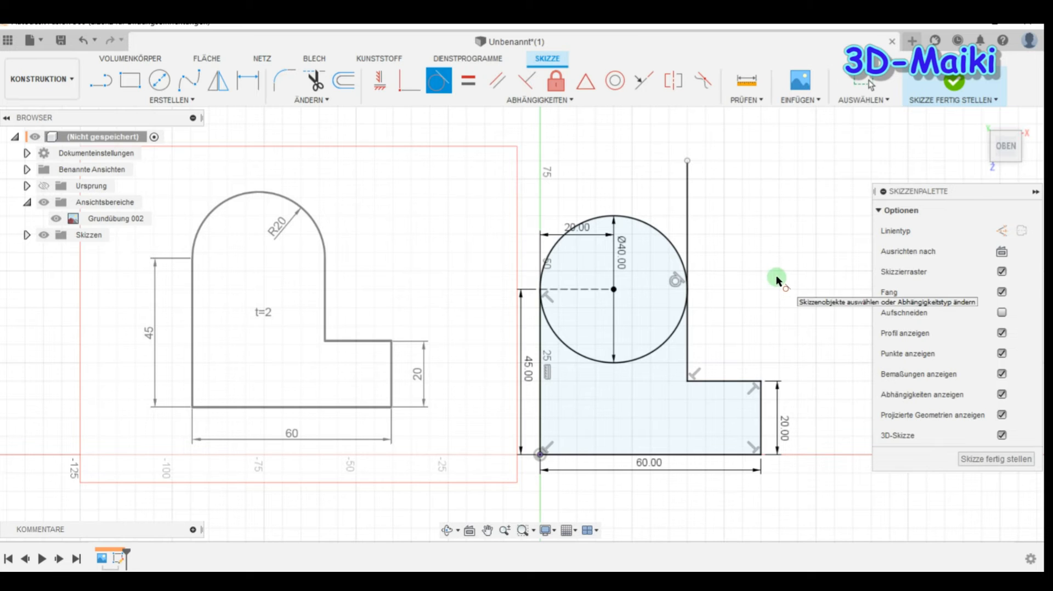
pyautogui.press('Escape')
# Shorten the tall vertical line by moving its free upper end down to about Z -74.6 mm.
pyautogui.click(676, 281)
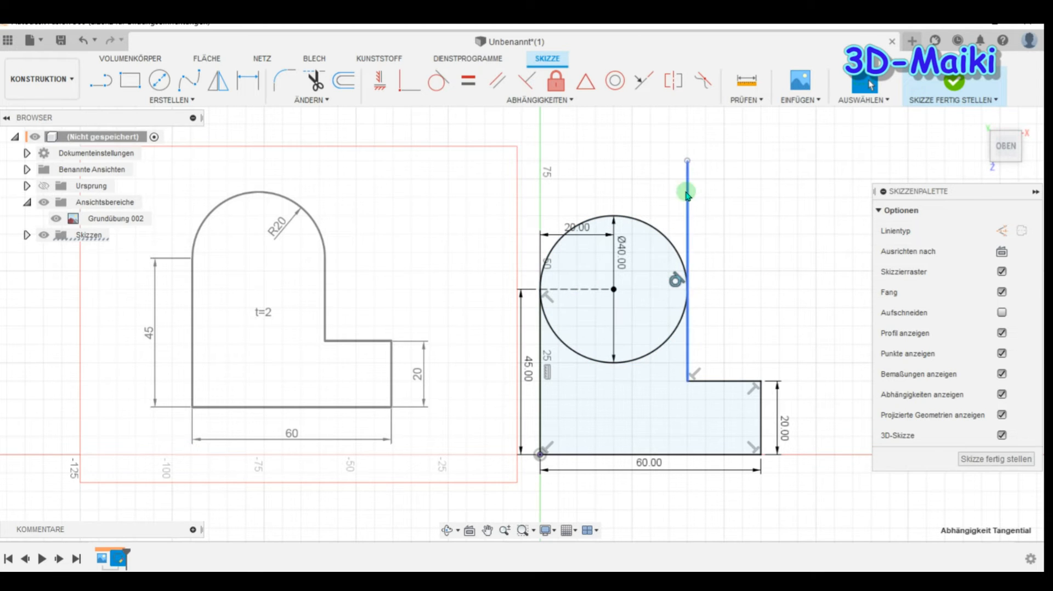
pyautogui.moveTo(687, 160)
pyautogui.mouseDown()
pyautogui.moveTo(695, 321)
pyautogui.moveTo(679, 340)
pyautogui.moveTo(691, 349)
pyautogui.moveTo(683, 192)
pyautogui.mouseUp()
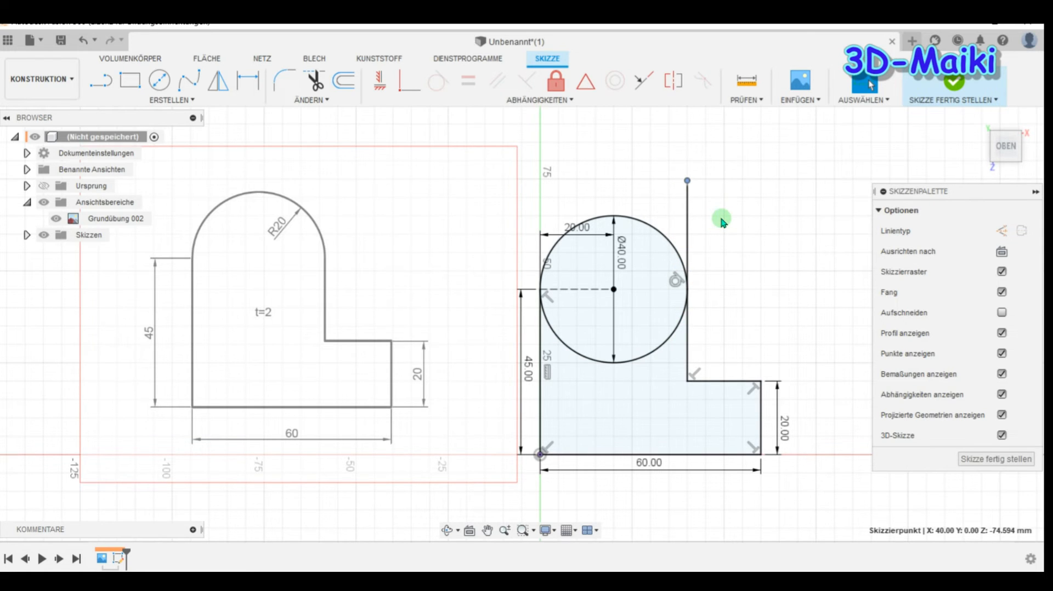
pyautogui.click(410, 80)
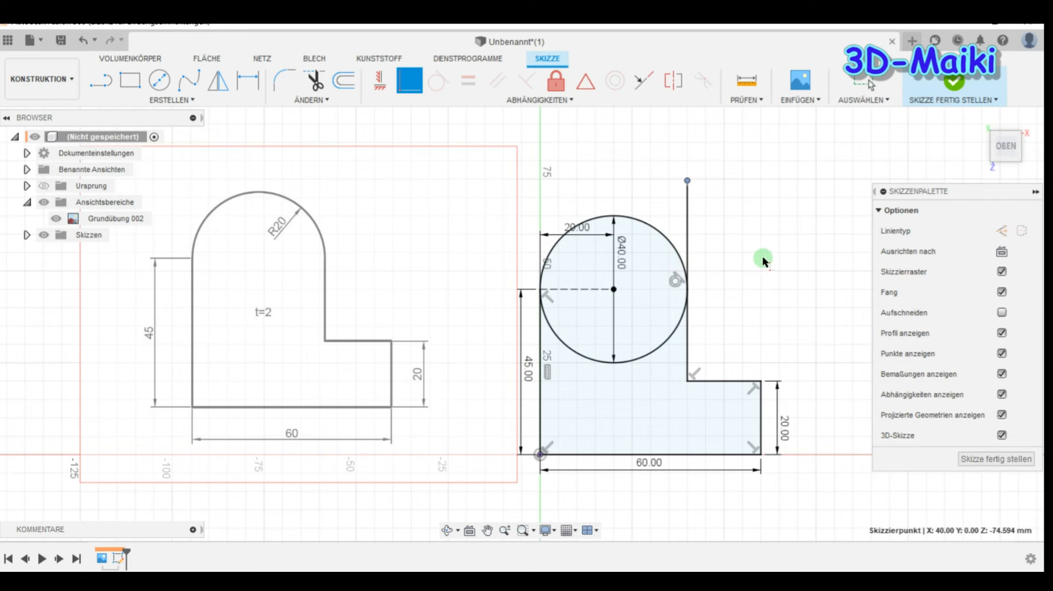
pyautogui.press('Escape')
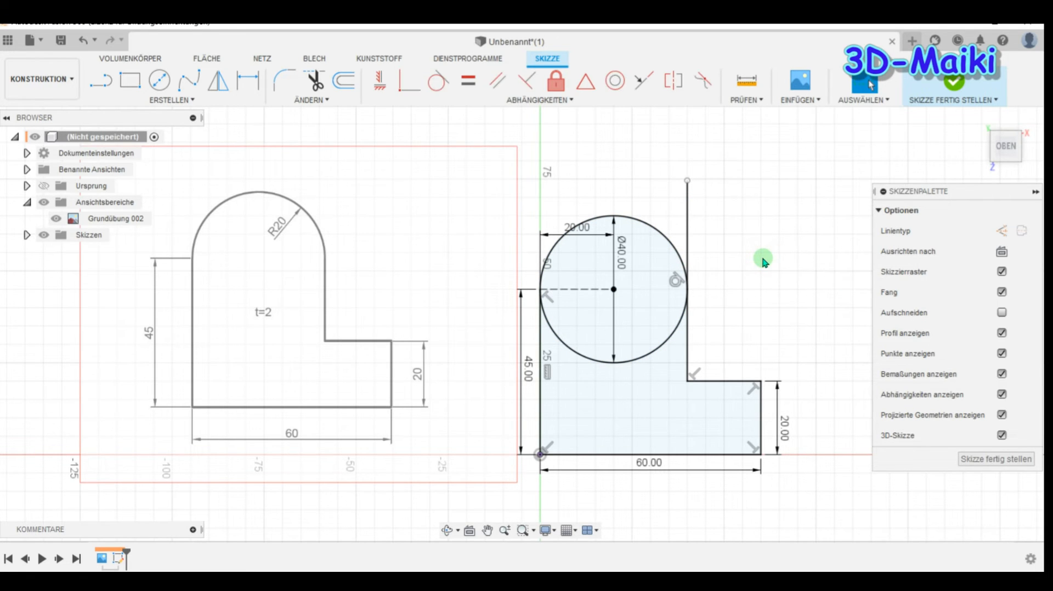
# Trim the vertical line above its tangent point and the lower half of the circle, leaving only the upper arc.
pyautogui.click(315, 80)
pyautogui.click(687, 240)
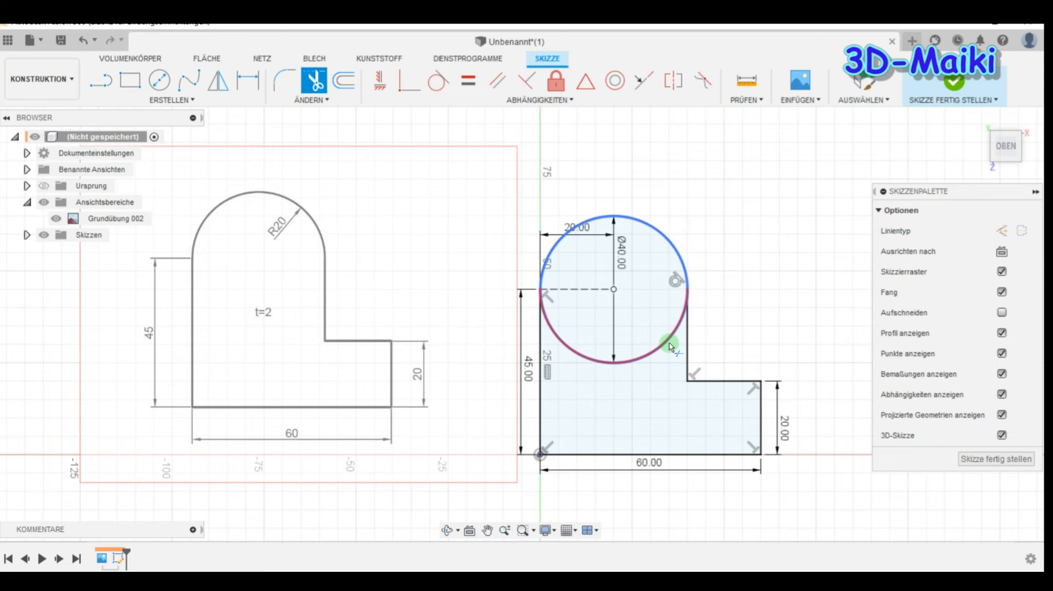
pyautogui.click(668, 343)
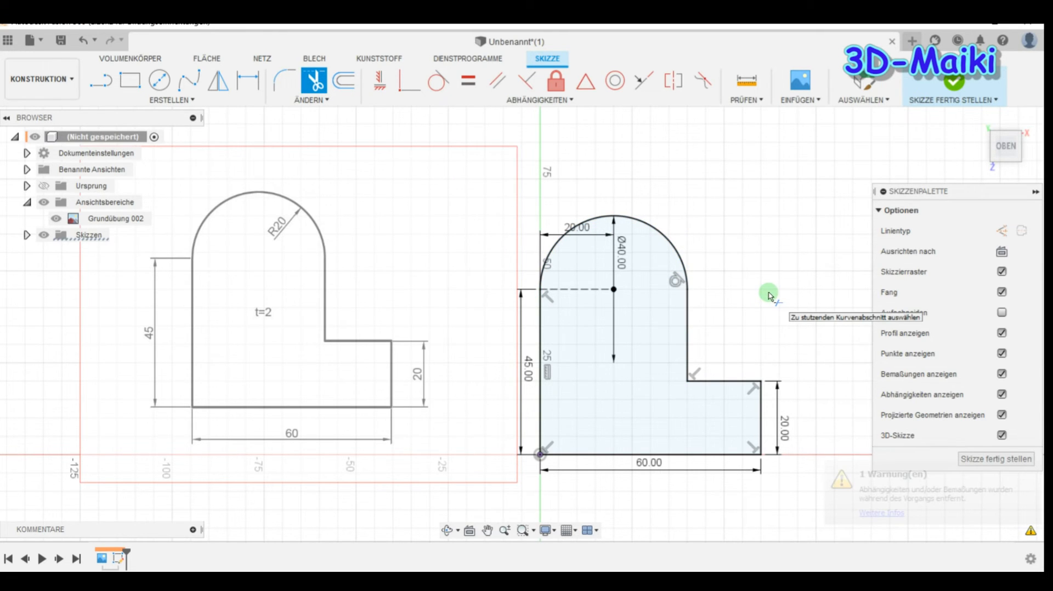
pyautogui.press('Escape')
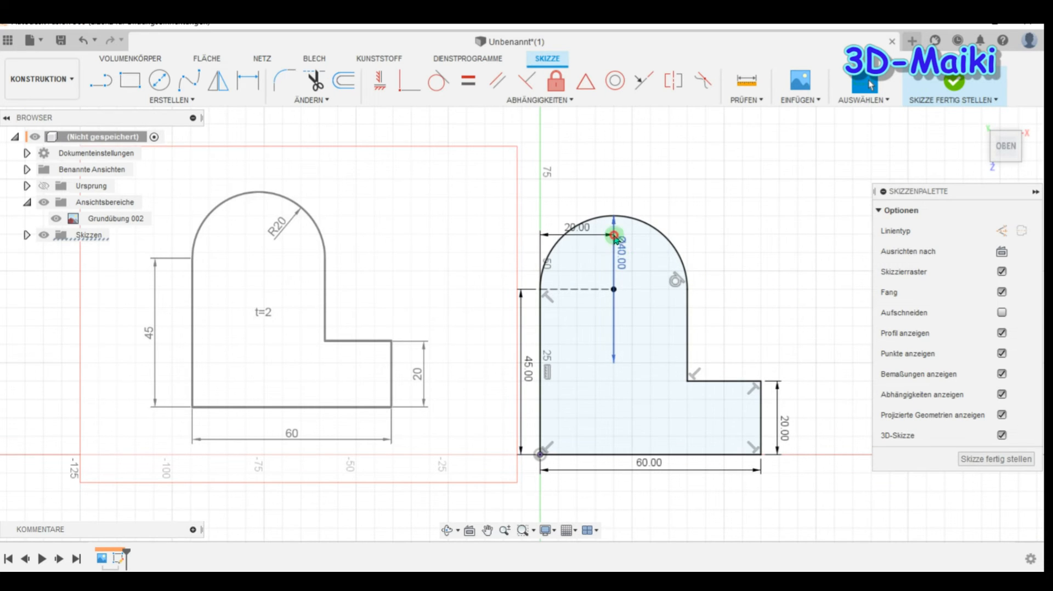
# Reposition the arc's diameter dimension diagonally and place the construction line's 20 mm dimension below that line.
pyautogui.moveTo(615, 237); pyautogui.dragTo(642, 262)
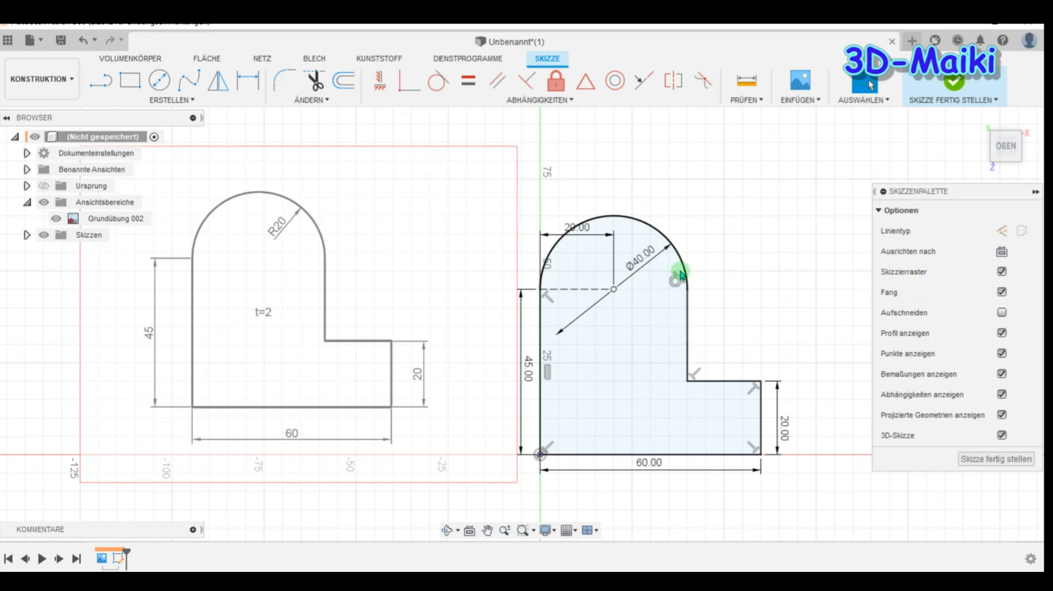
pyautogui.click(687, 314)
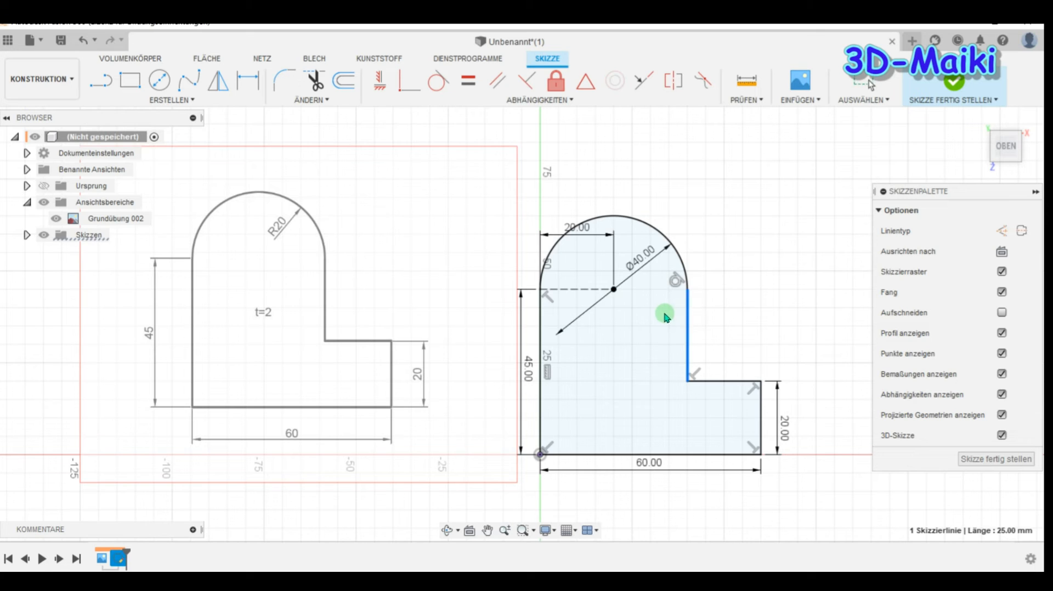
pyautogui.click(552, 257)
pyautogui.click(541, 333)
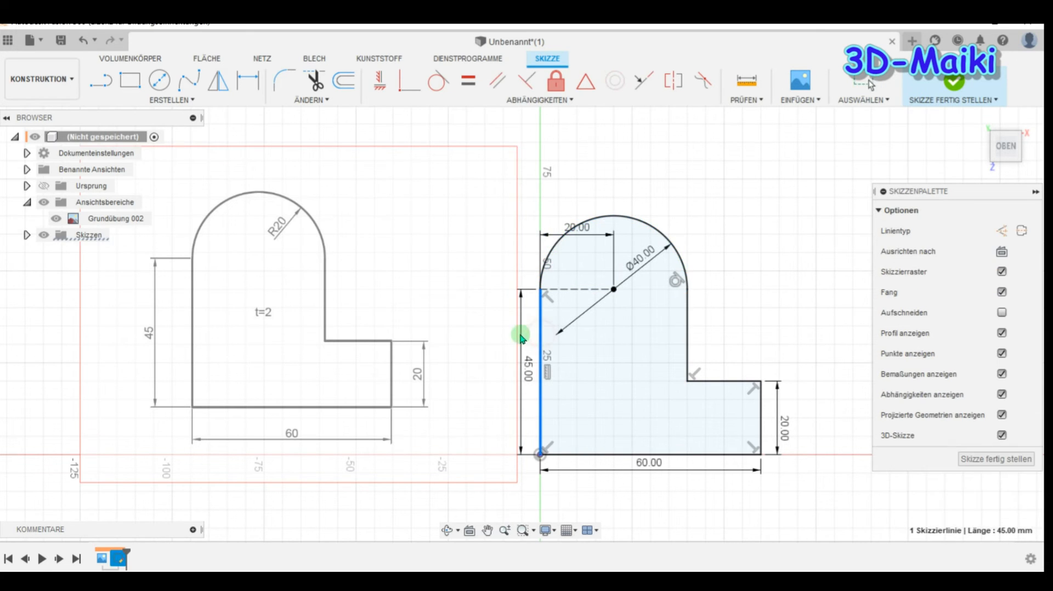
pyautogui.click(737, 265)
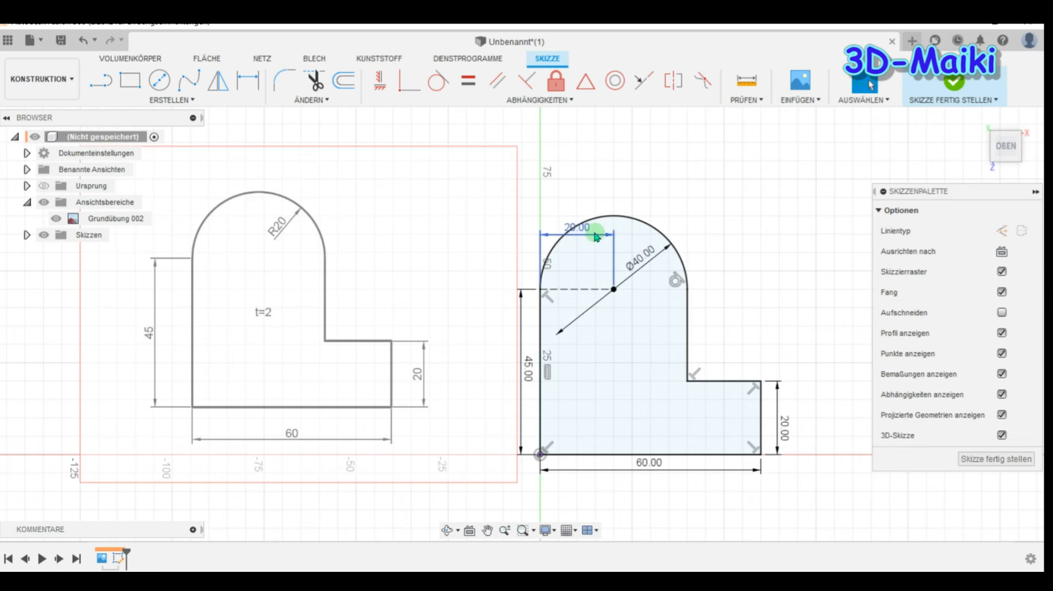
pyautogui.moveTo(598, 234); pyautogui.dragTo(599, 320)
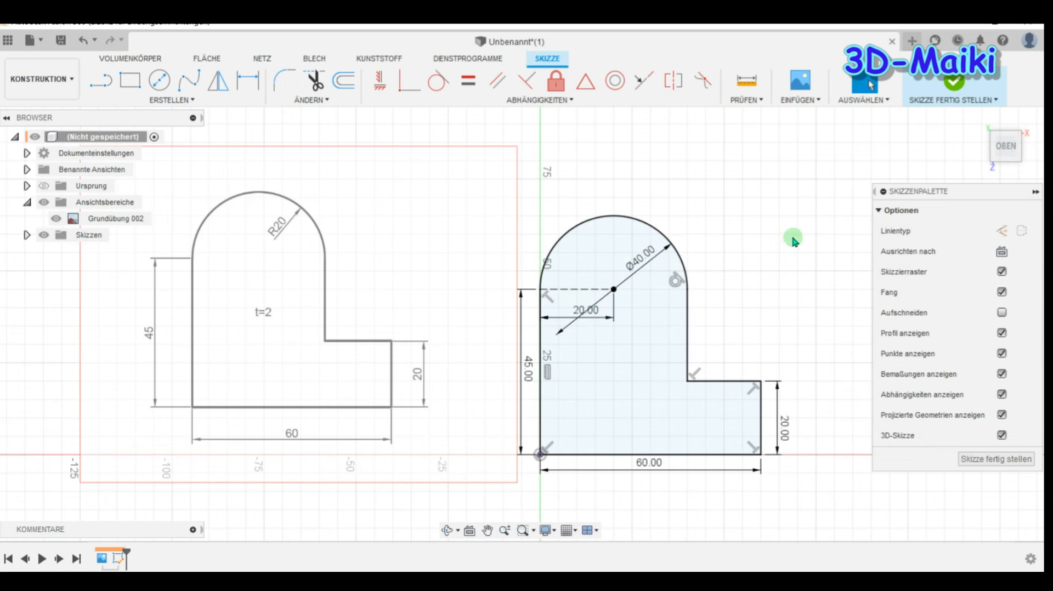
# Finish the sketch and extrude the closed profile 2 mm as a new body.
pyautogui.click(994, 461)
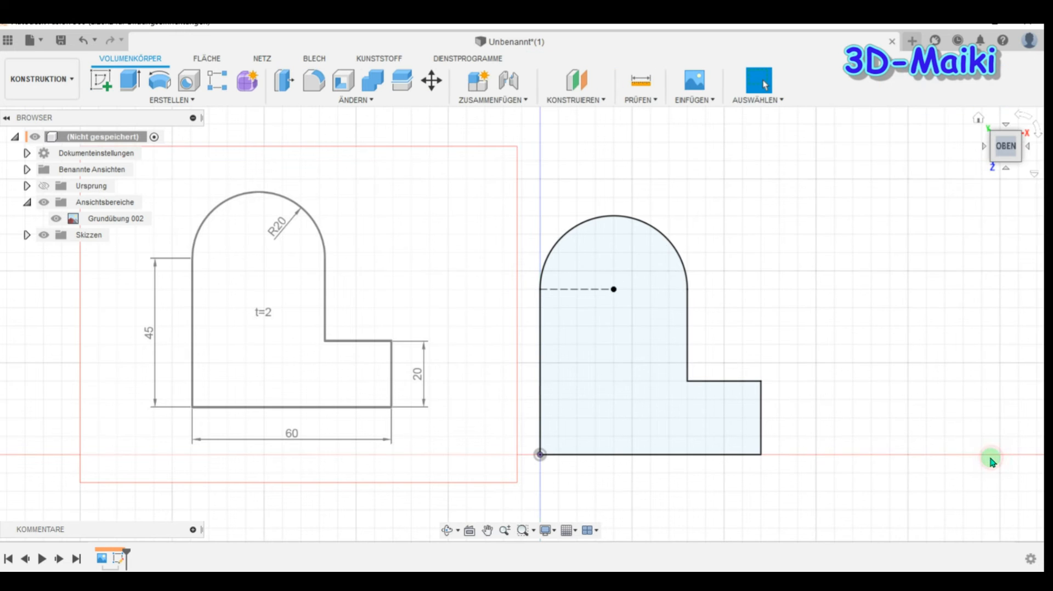
pyautogui.click(978, 117)
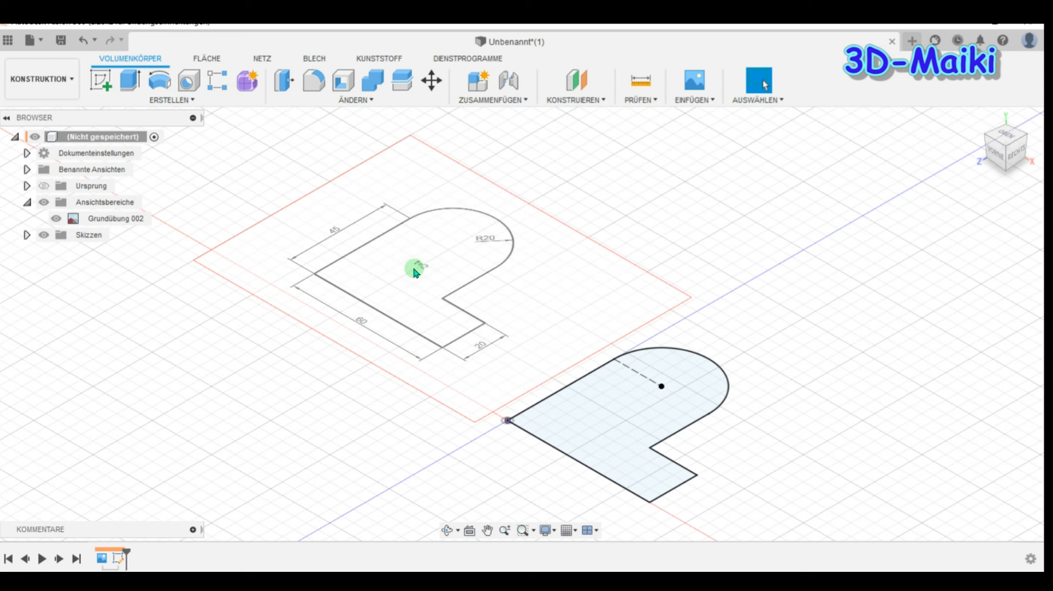
pyautogui.scroll(5, 413, 265)
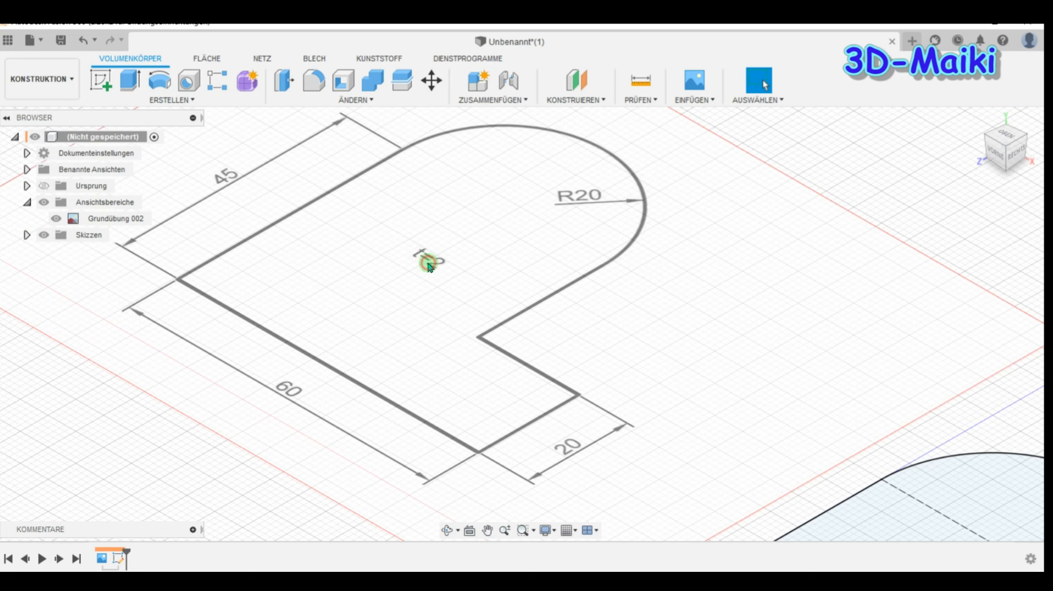
pyautogui.scroll(-5, 421, 257)
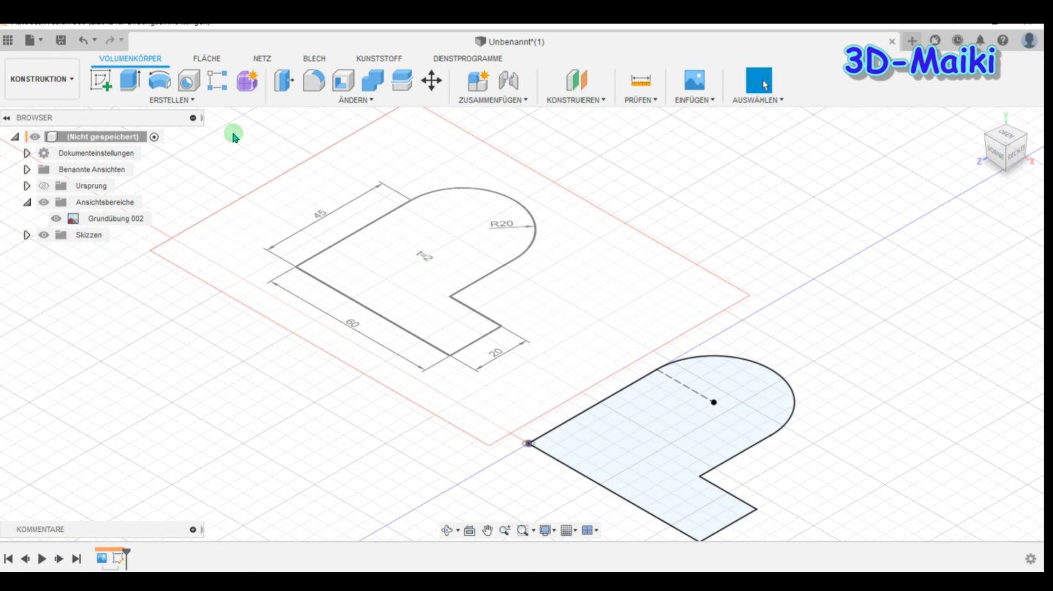
pyautogui.click(129, 83)
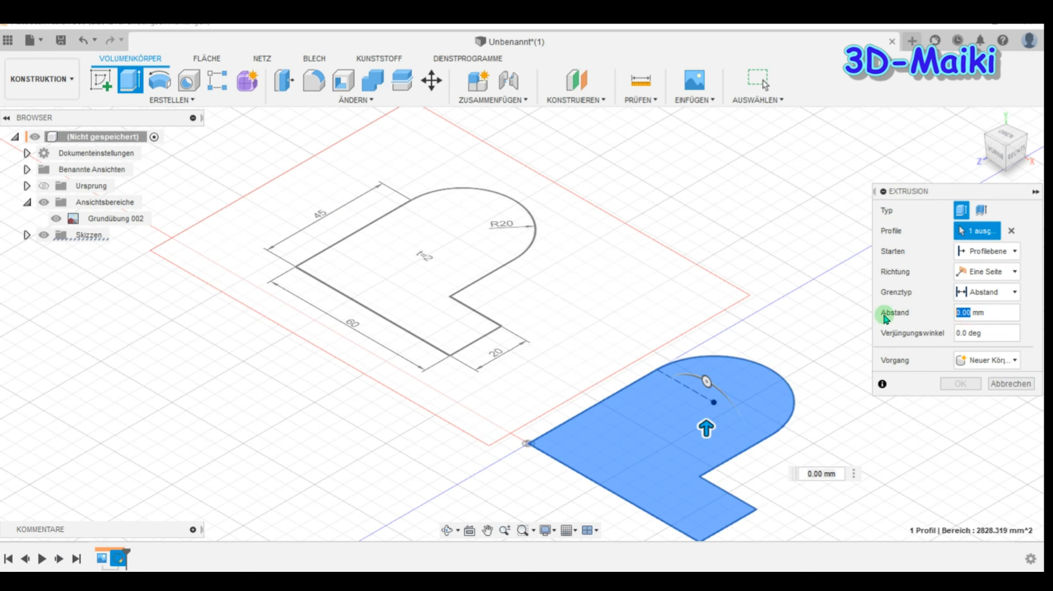
pyautogui.write('2')
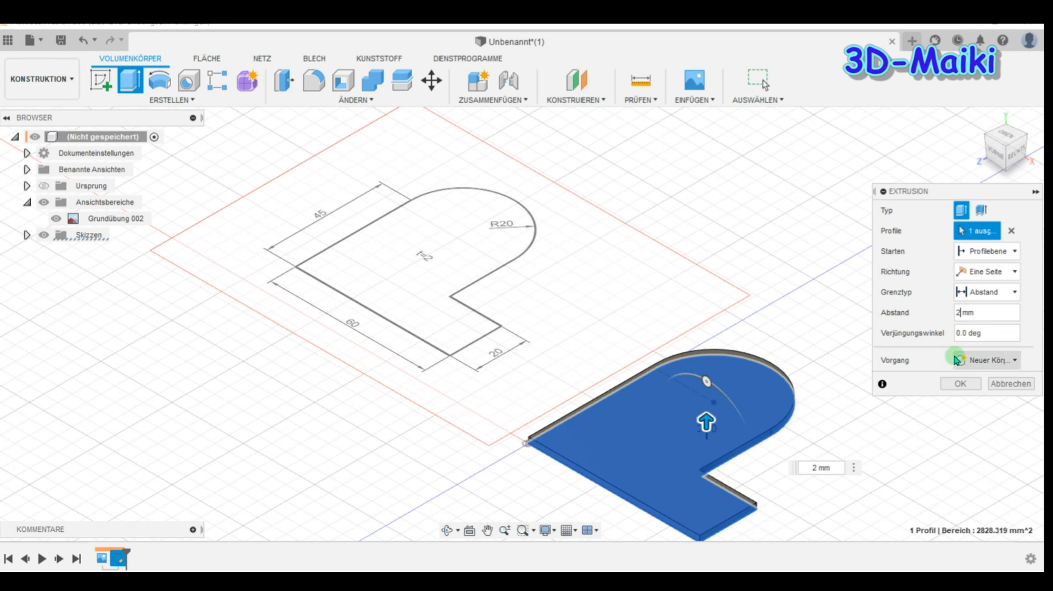
pyautogui.click(961, 384)
pyautogui.click(693, 242)
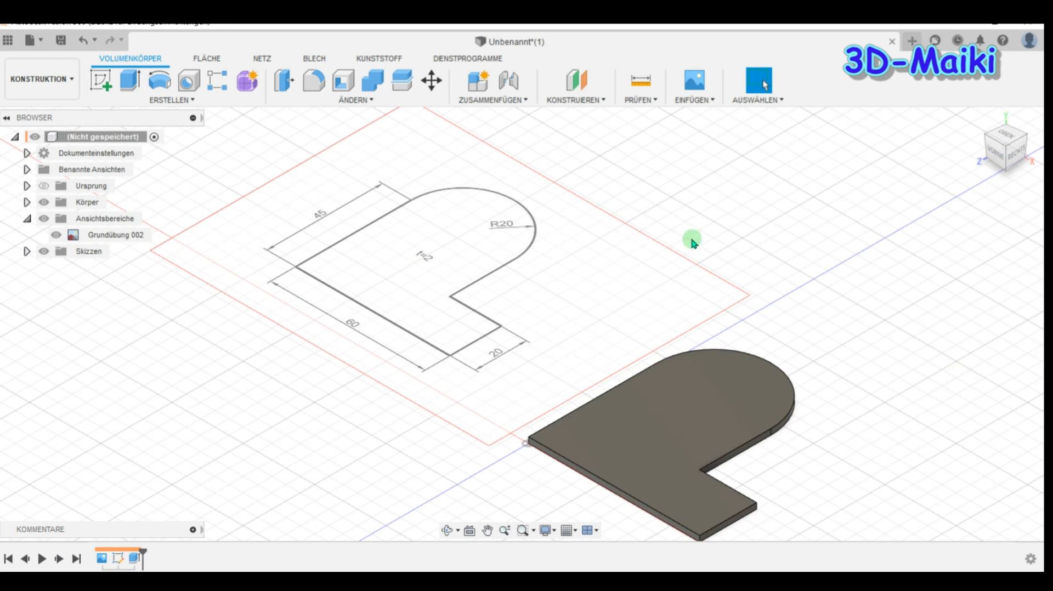
# Hide the Grundübung 002 canvas and turn the view to look at the plate from the top.
pyautogui.click(56, 235)
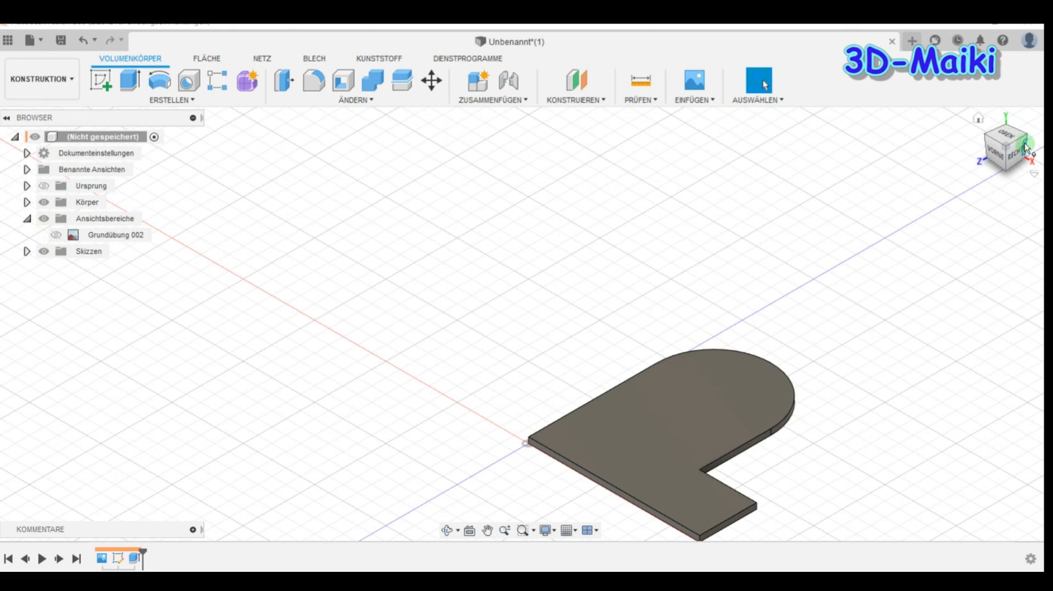
pyautogui.click(1000, 137)
pyautogui.click(1006, 141)
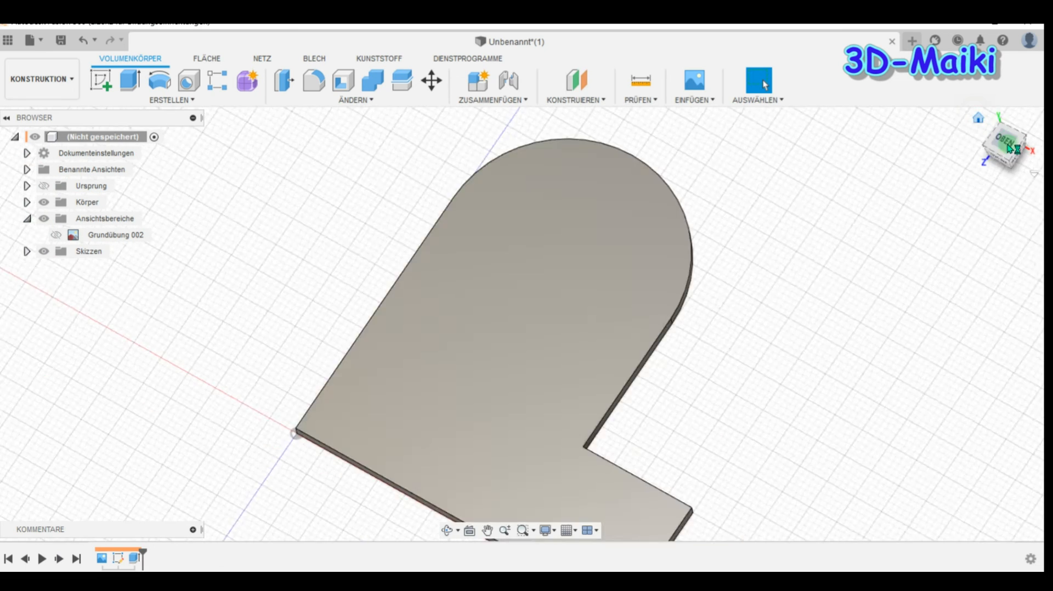